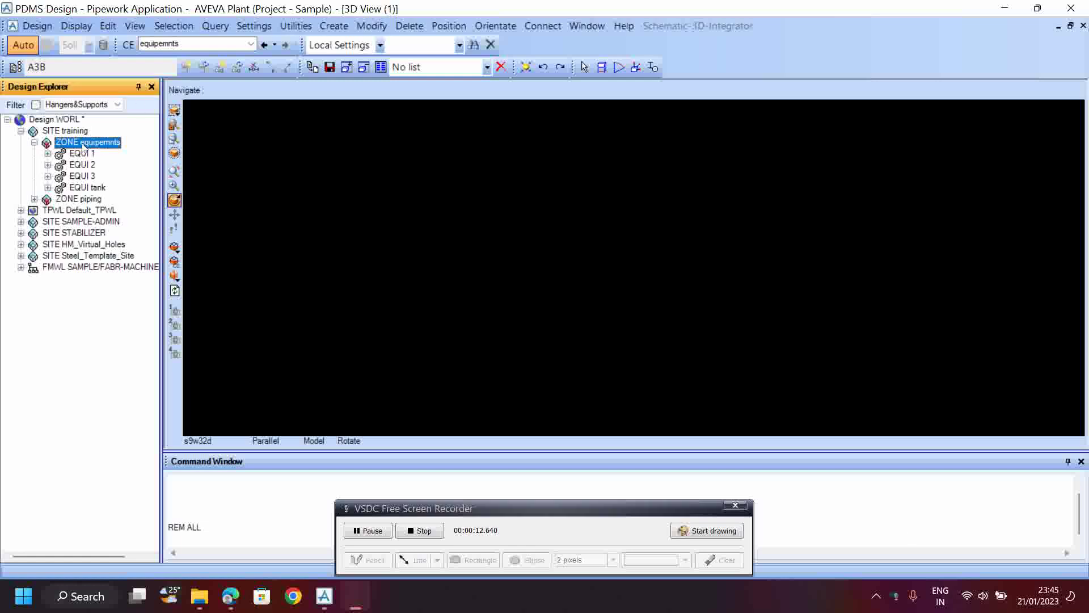
- Select the equipemnts zone in the training site and switch to the Equipment application
left_click_drag(494, 508, 732, 568)
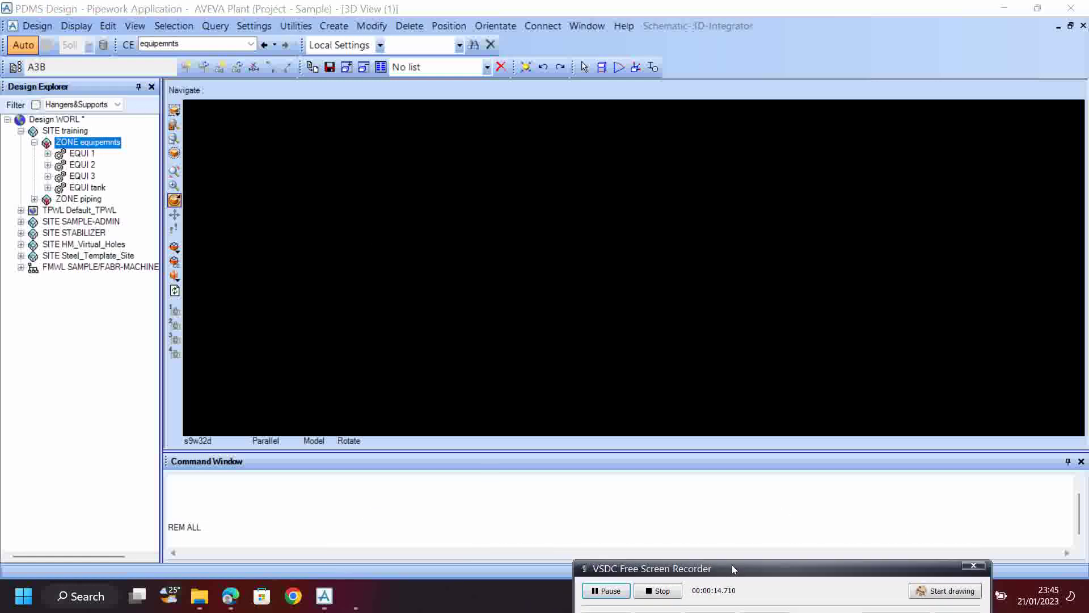
left_click(108, 146)
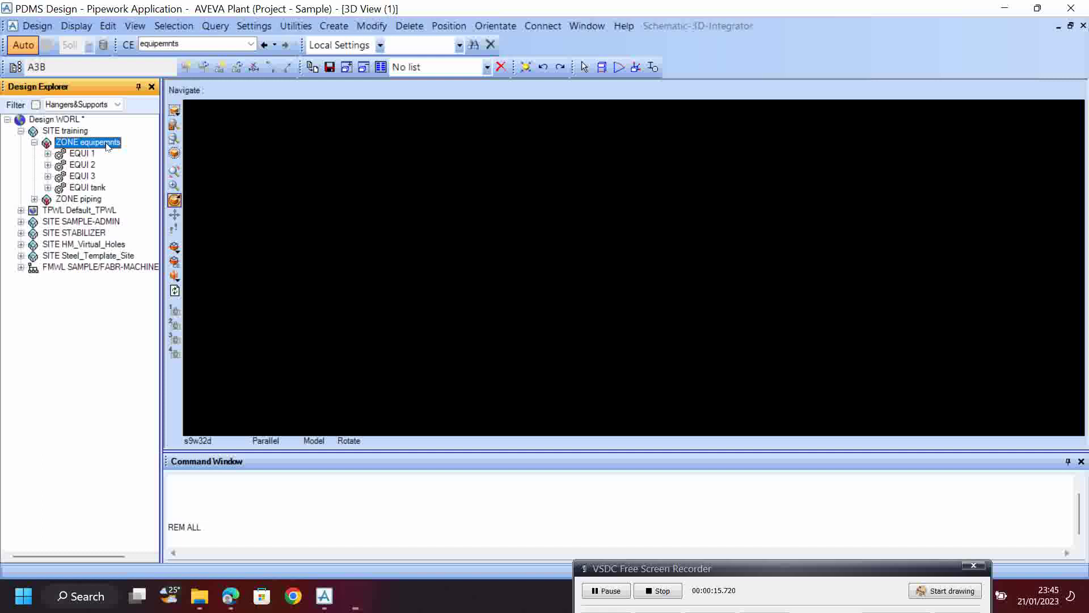
left_click(36, 26)
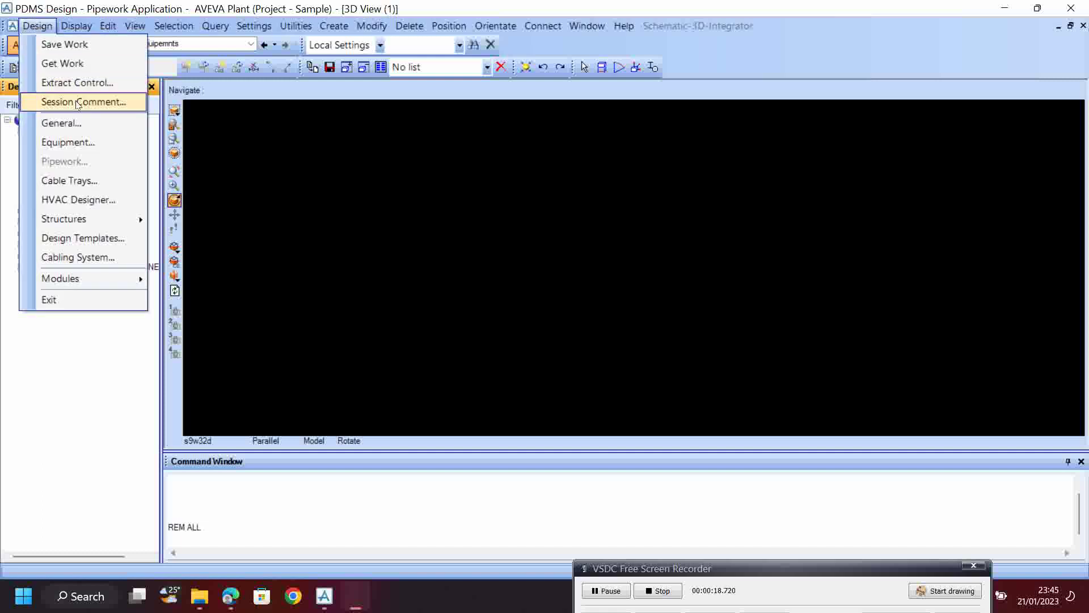
left_click(80, 142)
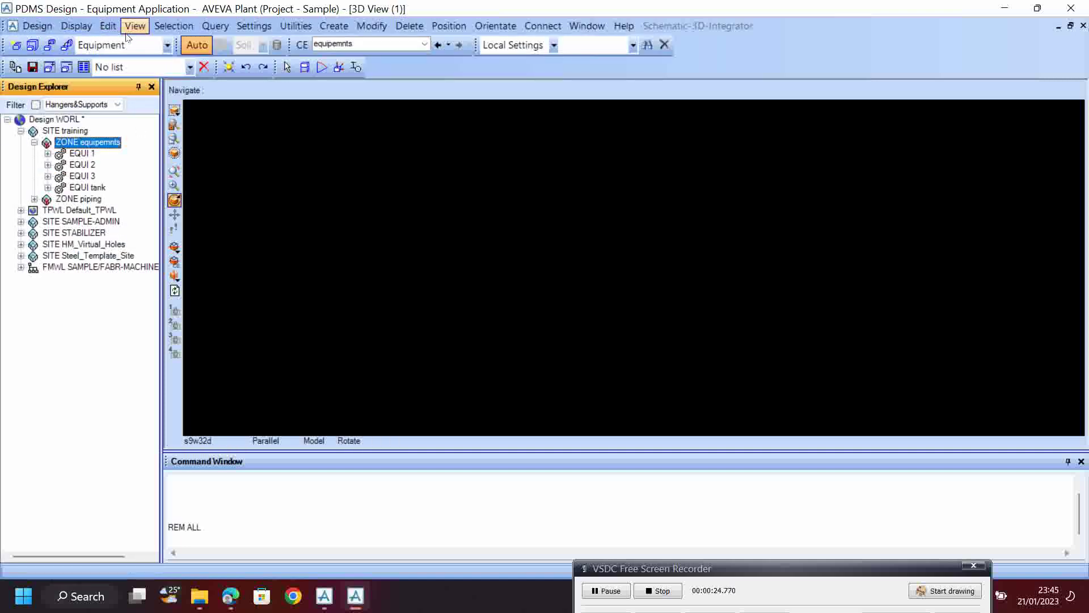
- Start a new equipment element in the equipemnts zone and name it TANK
left_click(333, 26)
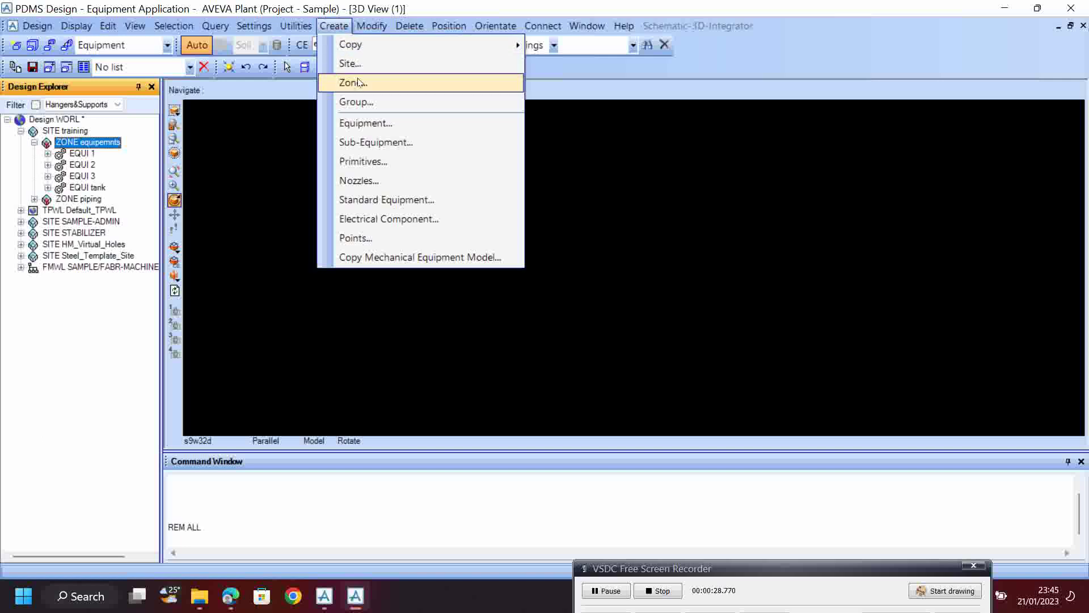
left_click(365, 124)
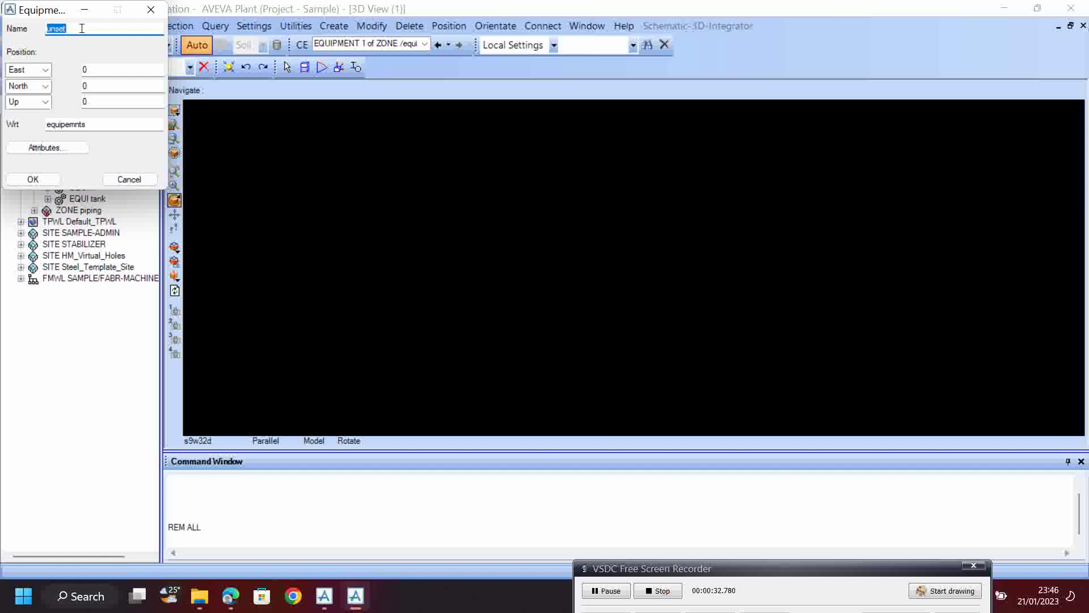
type("TAN")
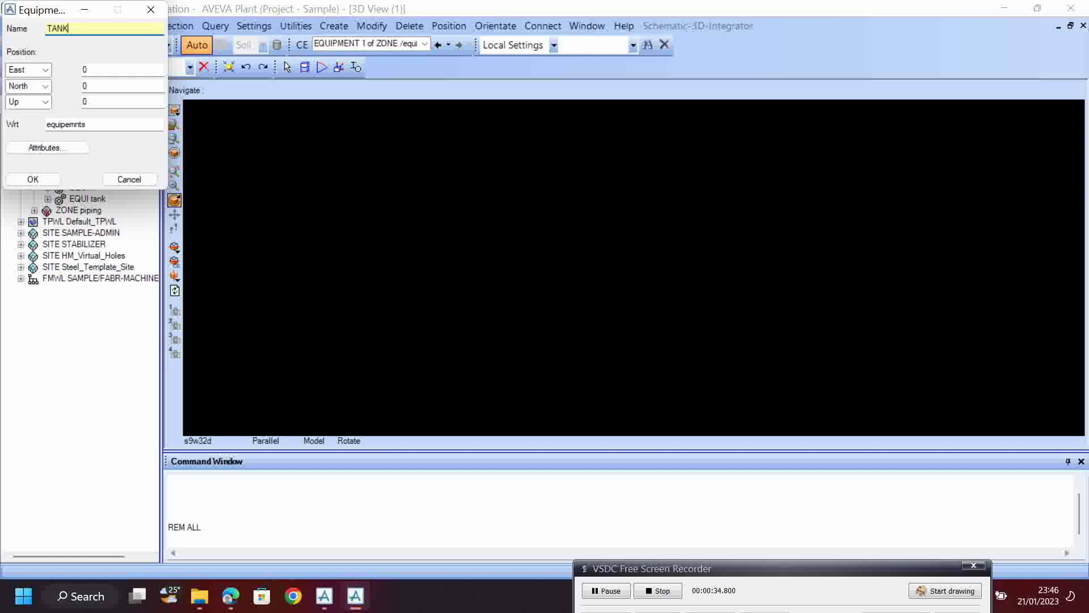
type("K")
key("Return")
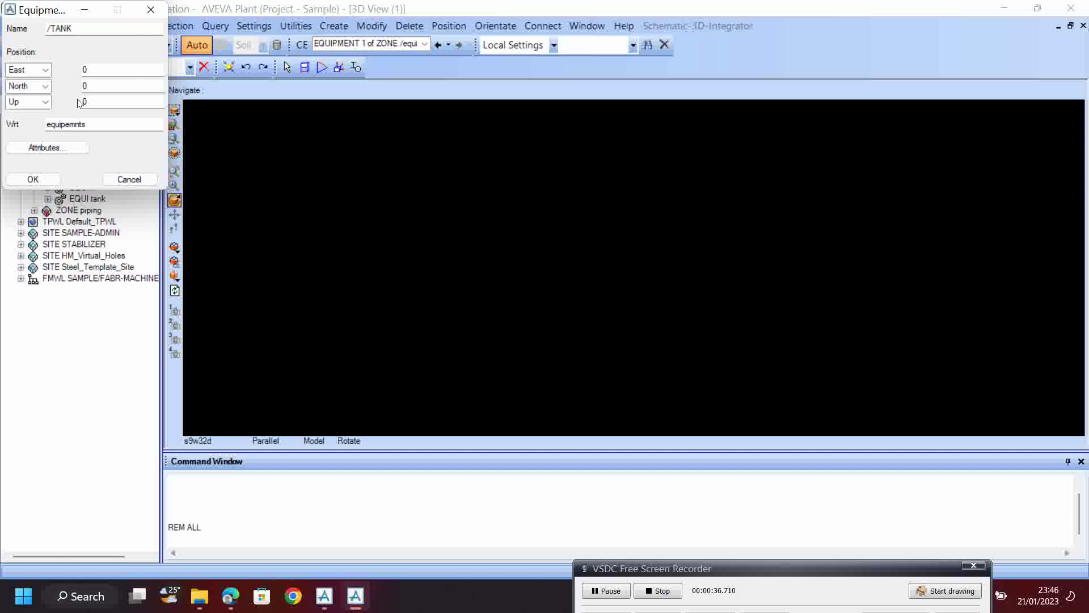
- Set the new equipment's position to East 5000 and North 5000, leaving Up at 0, and create it
double_click(97, 68)
double_click(97, 87)
double_click(93, 68)
type("5000")
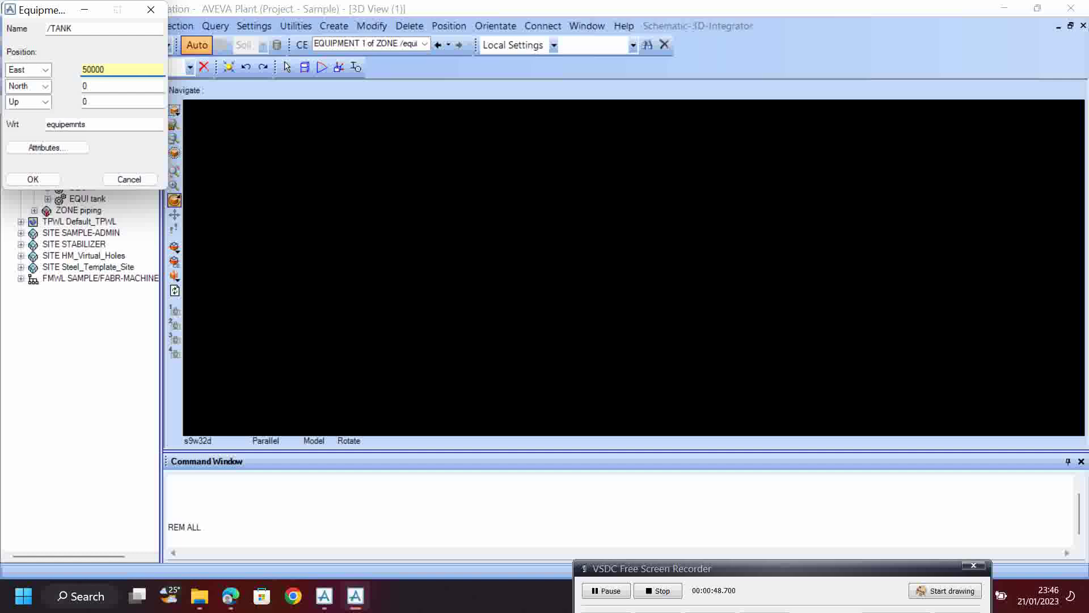
key("Tab")
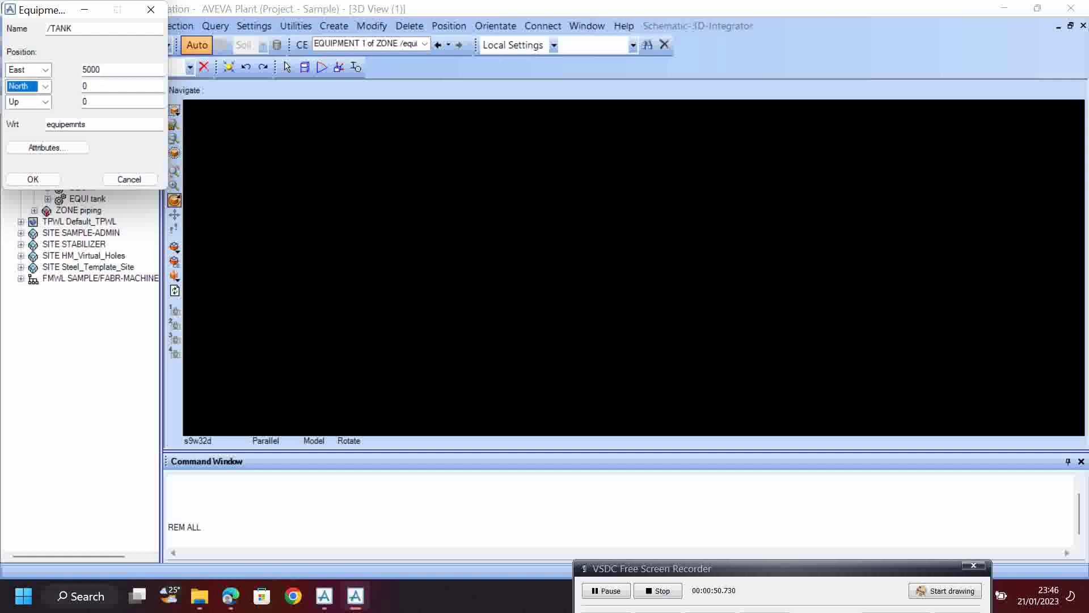
left_click(204, 123)
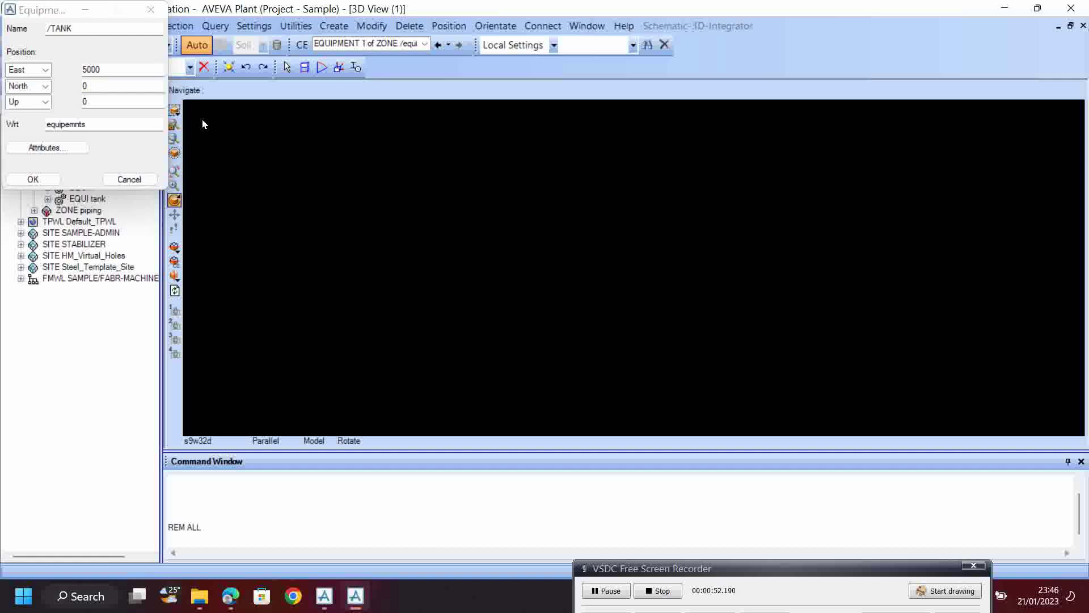
left_click(85, 85)
type("5000")
key("Tab")
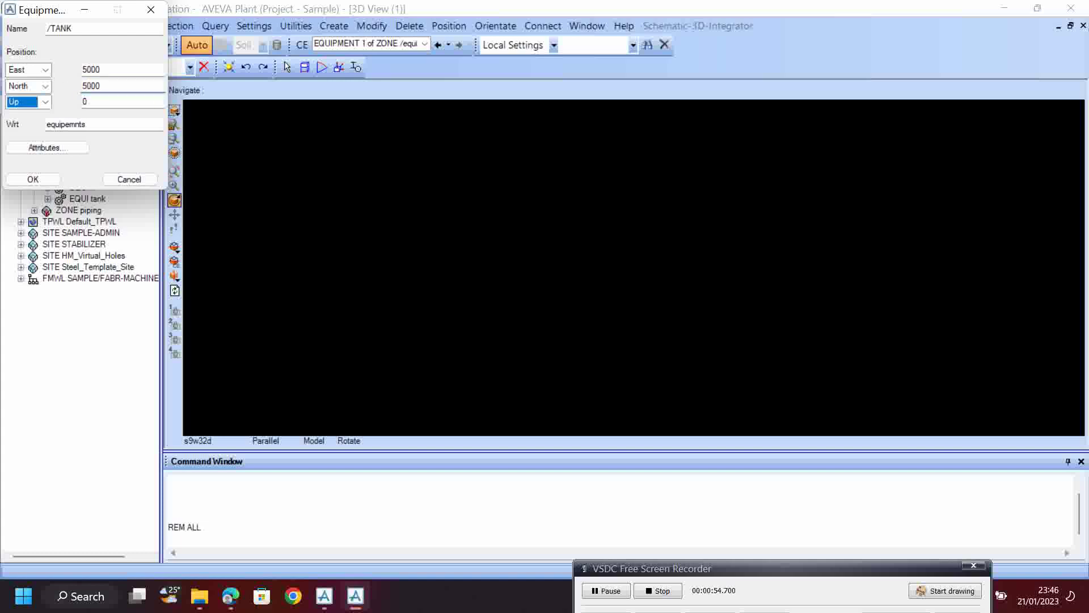
left_click(39, 181)
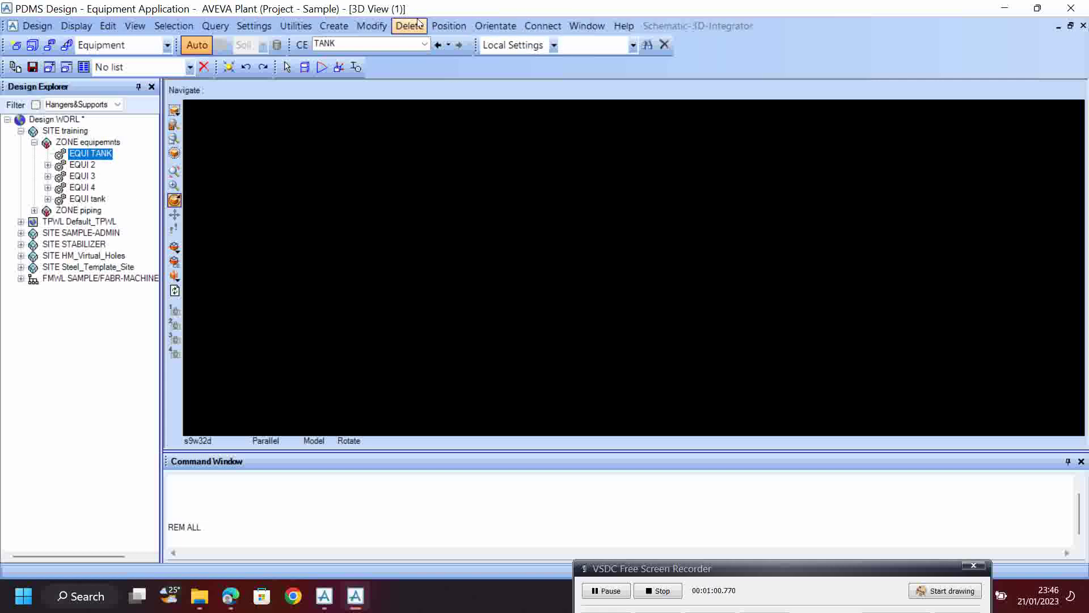
- Create two unnamed sub-equipments under TANK at the default position of 0, 0, 0
left_click(344, 23)
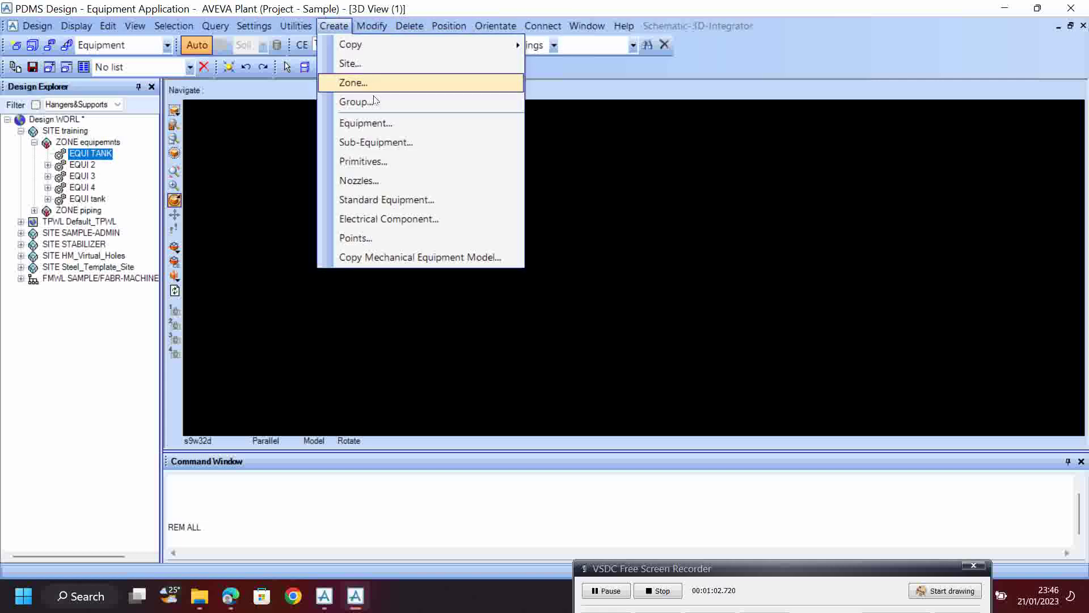
left_click(389, 144)
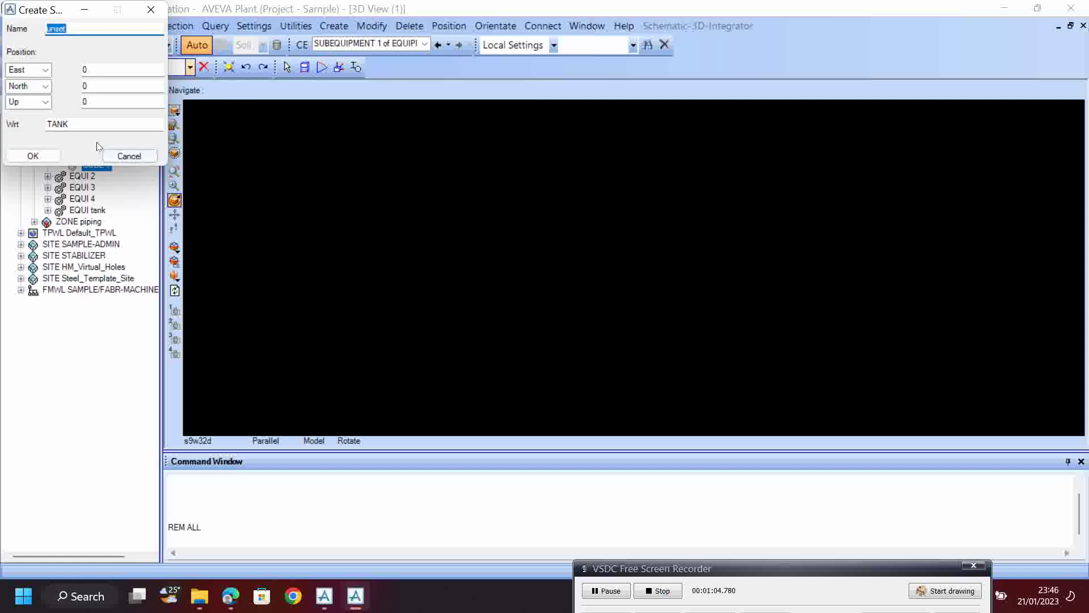
left_click(23, 157)
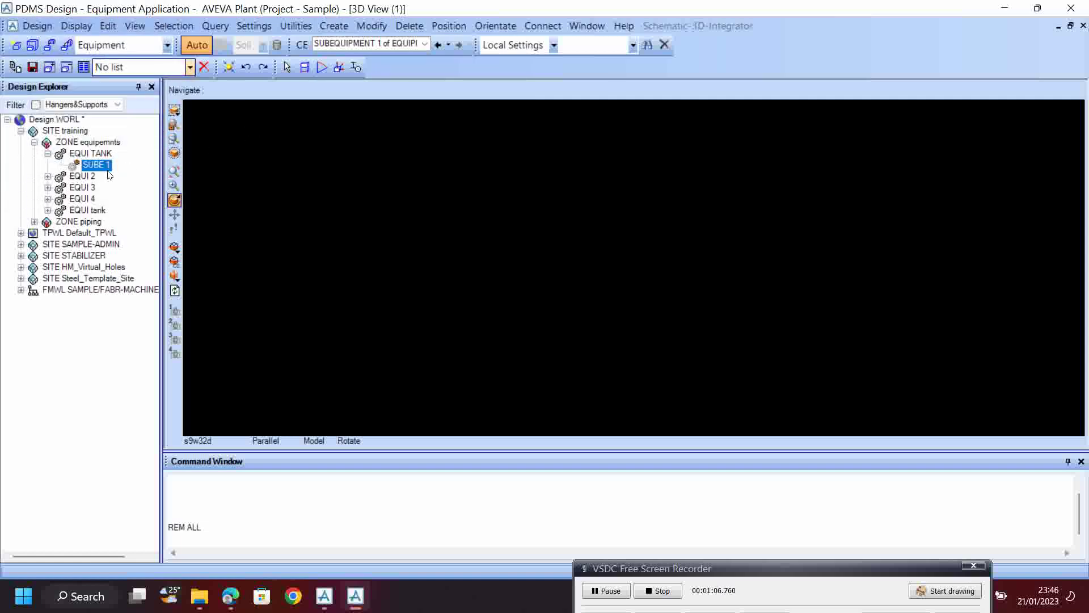
left_click(333, 26)
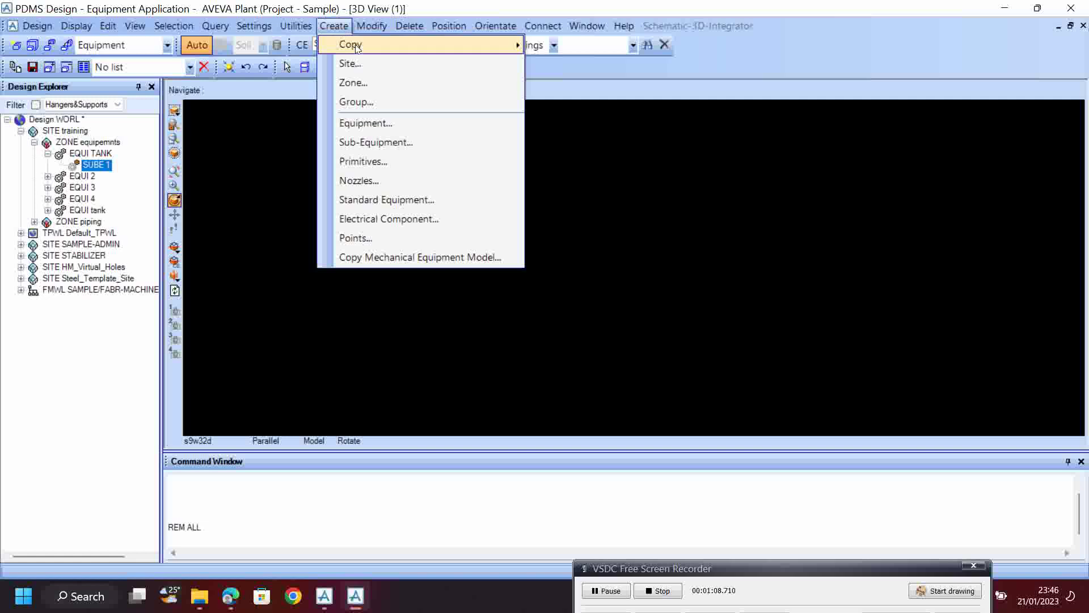
left_click(380, 143)
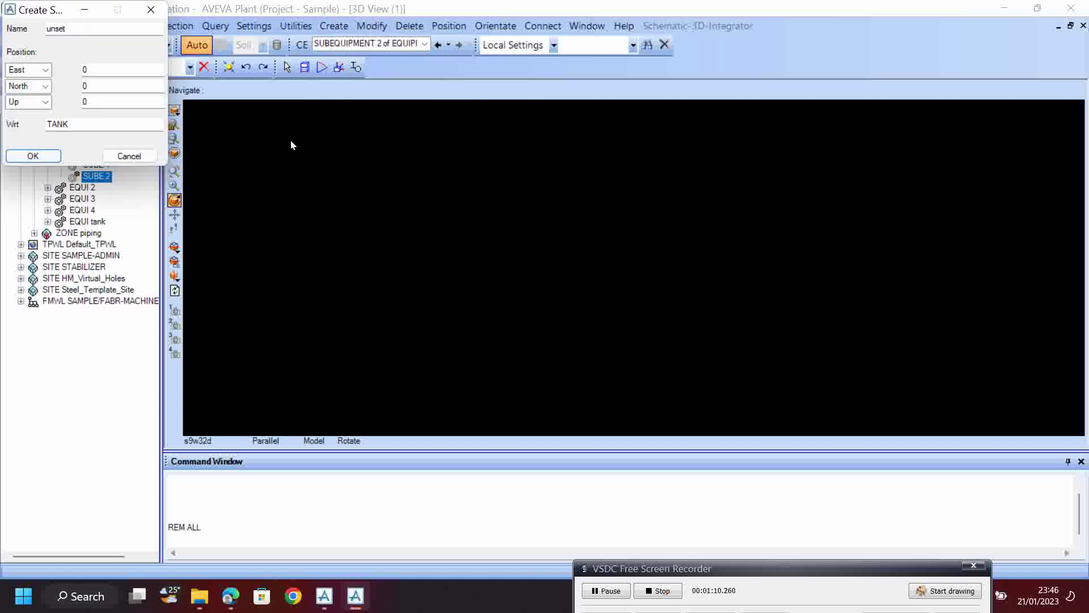
left_click(52, 157)
- Display the coordinate axes at the TANK equipment with the command AXES AT CE
left_click(96, 165)
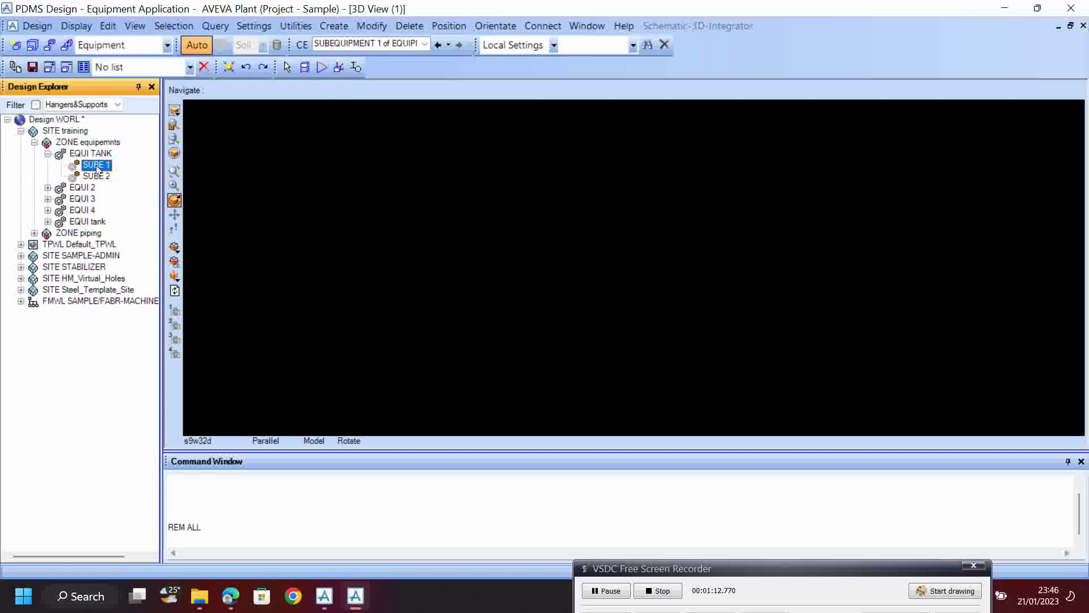
left_click(100, 154)
left_click(281, 534)
type("AXE")
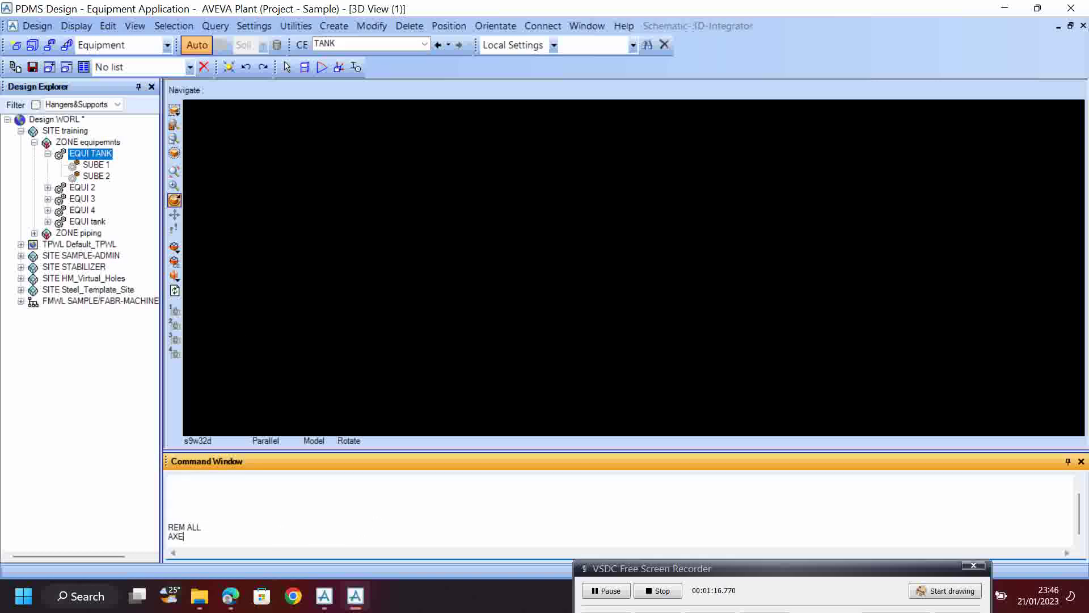
type("S AT CE")
key("Return")
middle_click_drag(612, 392, 570, 267)
middle_click_drag(587, 223, 610, 278, "shift")
left_click_drag(723, 564, 740, 586)
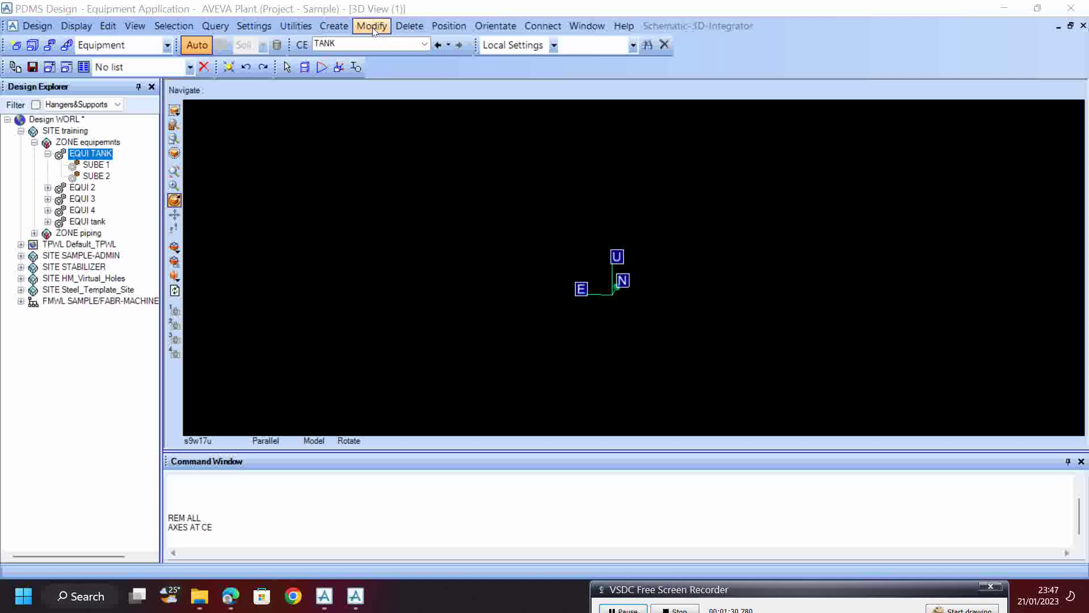
- Start a cylinder primitive under TANK and set its height to 500
left_click(334, 26)
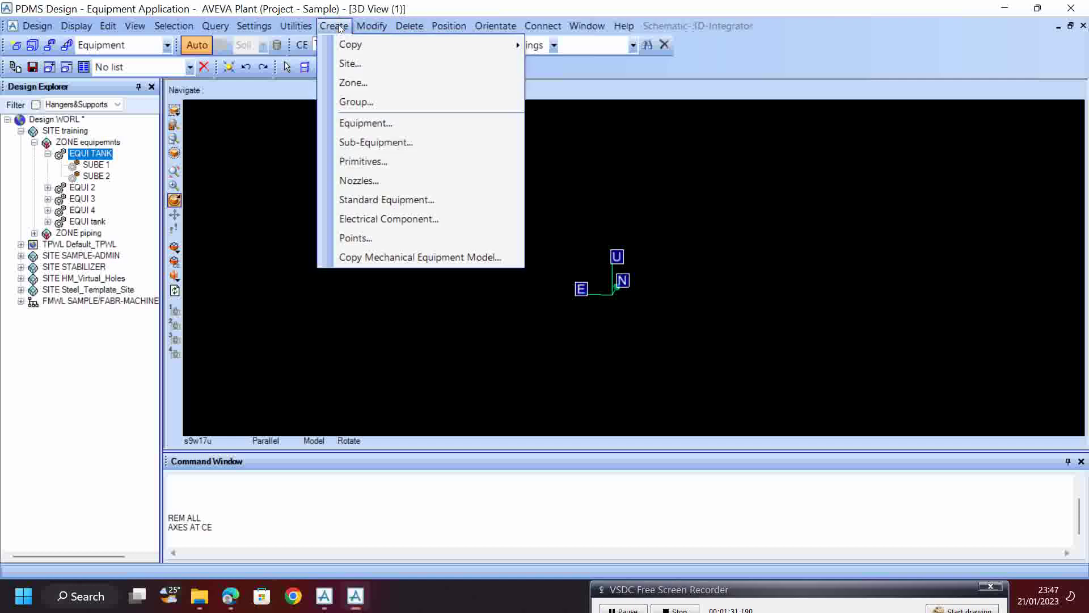
left_click(383, 161)
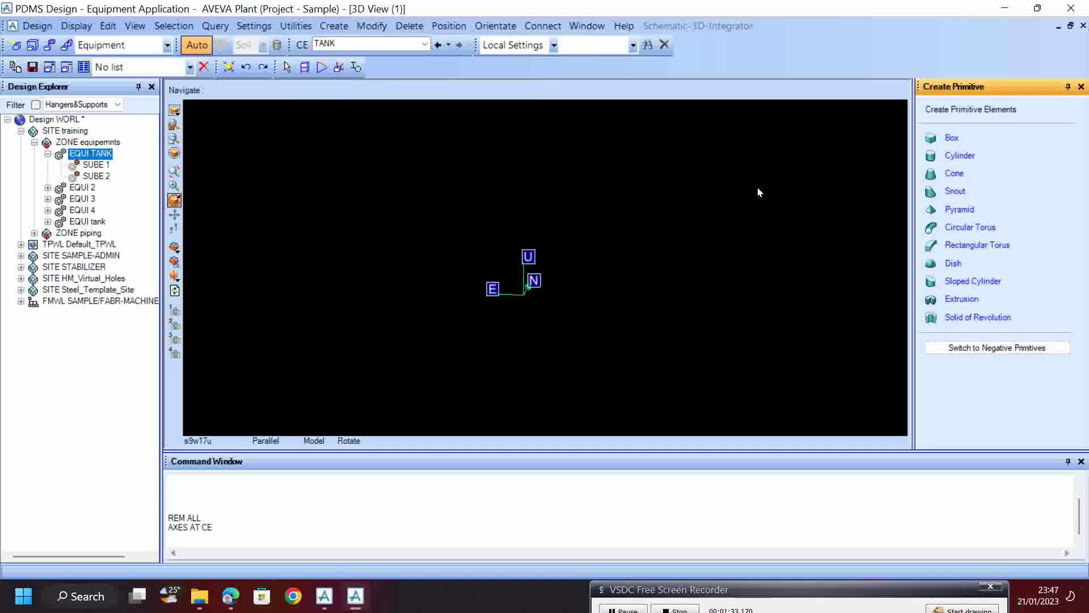
left_click(966, 157)
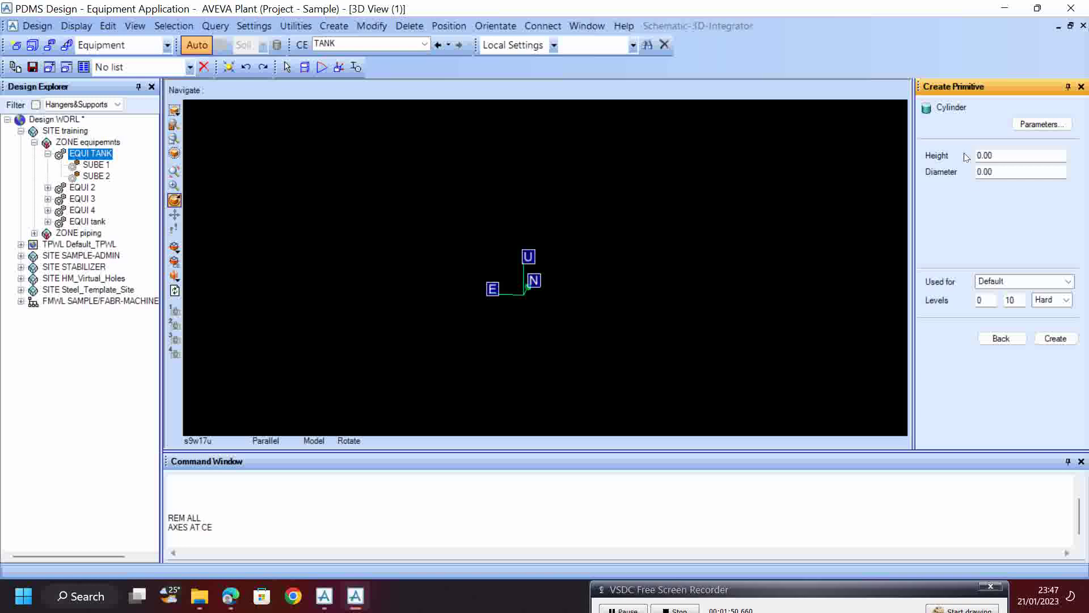
left_click(1005, 157)
type("250")
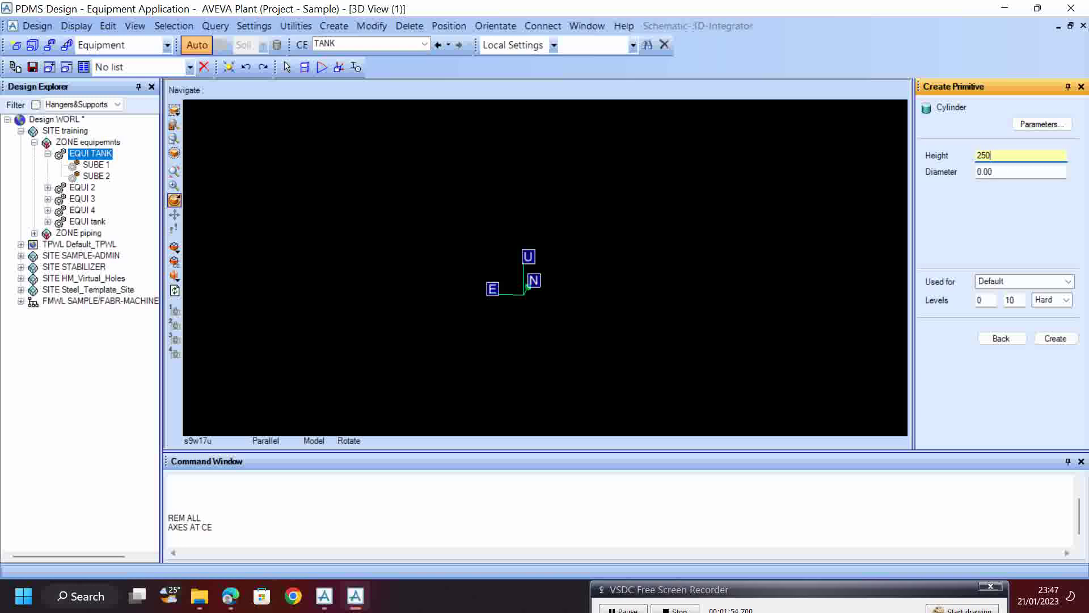
key("Tab")
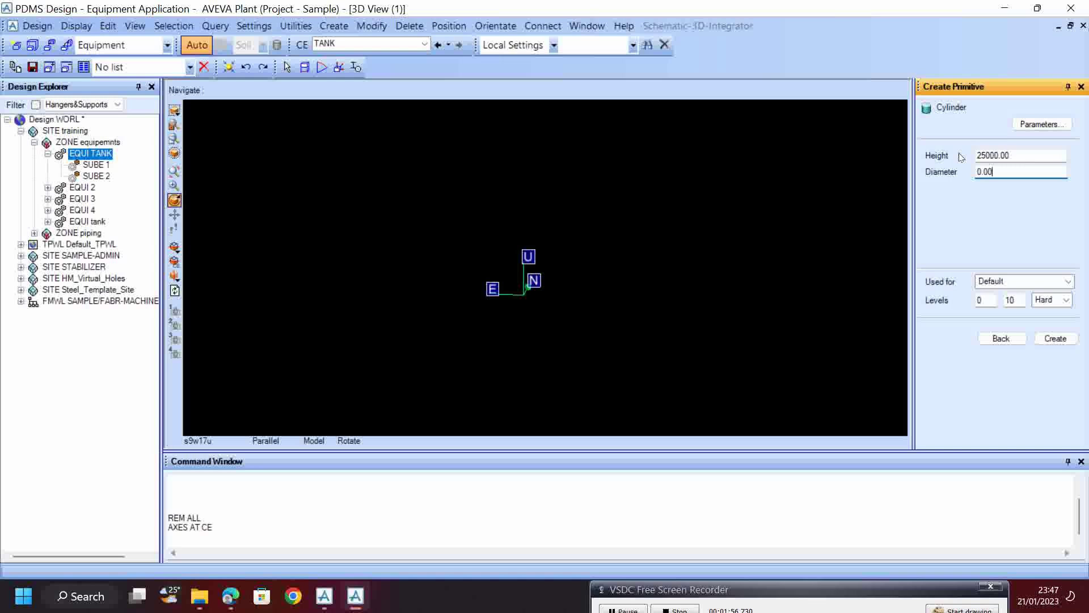
left_click(1023, 159)
type("500")
key("Tab")
- Set the cylinder's diameter to 10000, create it and close its modification form
key("BackSpace")
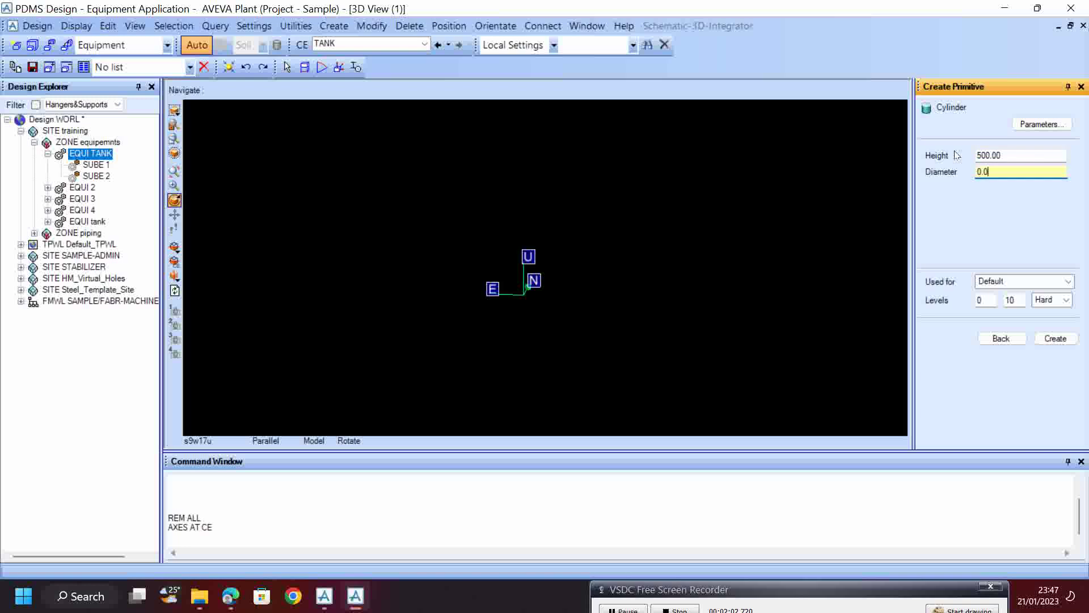
type("10000")
key("Return")
left_click(1055, 339)
middle_click_drag(577, 302, 567, 363)
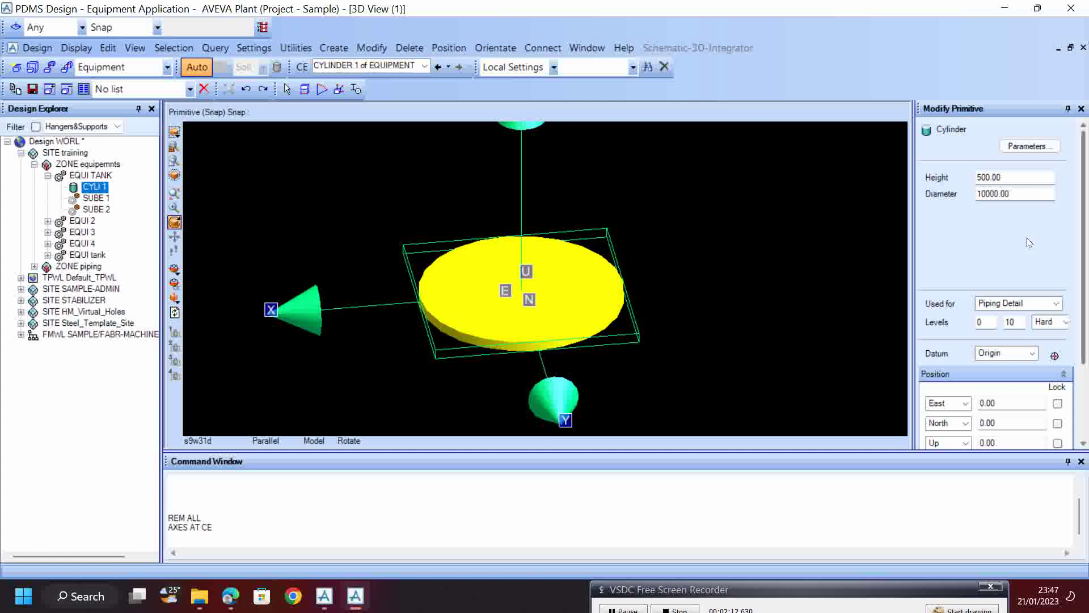
scroll(1030, 243, "down", 3)
left_click(1034, 435)
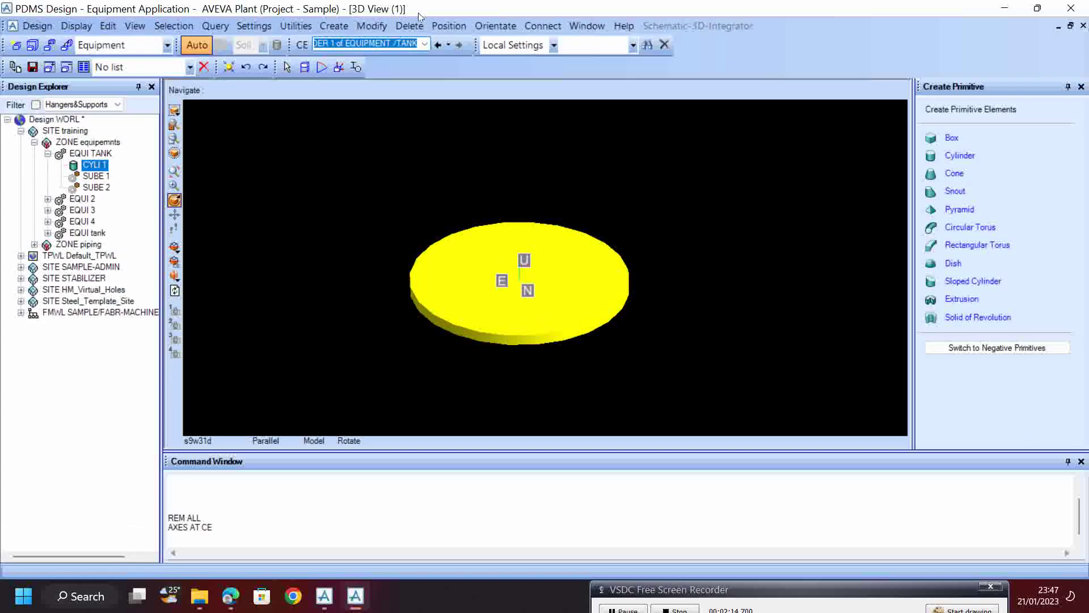
- Query the new cylinder's reference number with the command Q REF
left_click(99, 165)
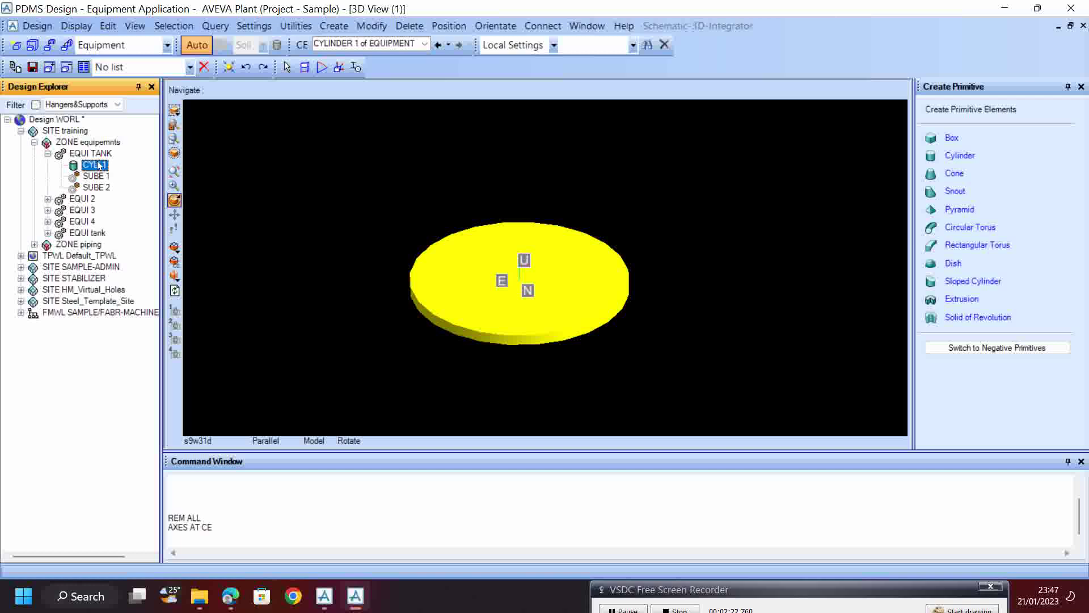
left_click(242, 555)
type("Q R")
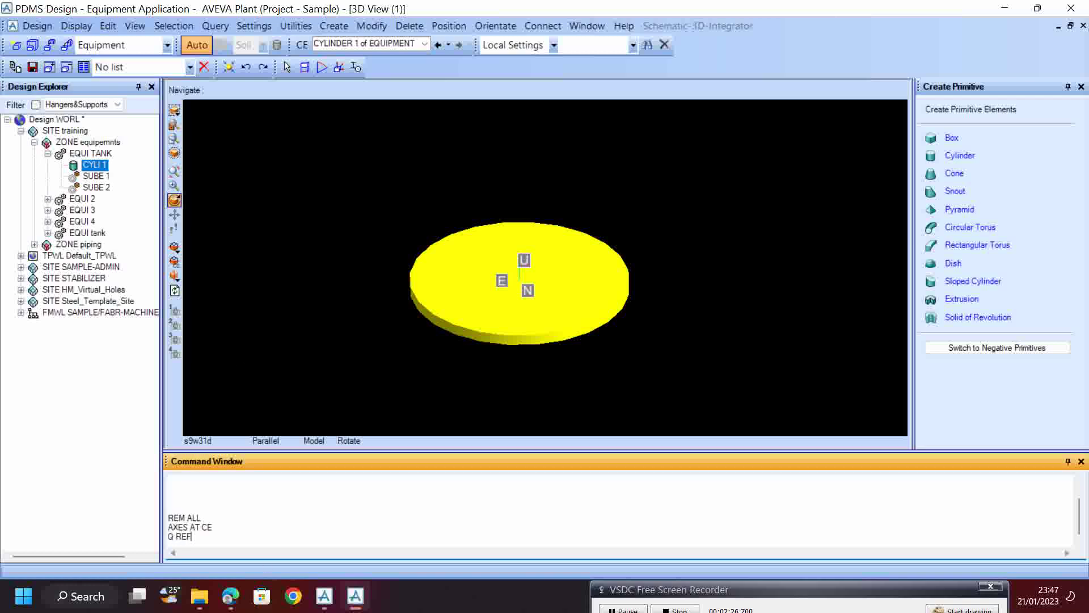
type("EF")
key("Return")
left_click(263, 530)
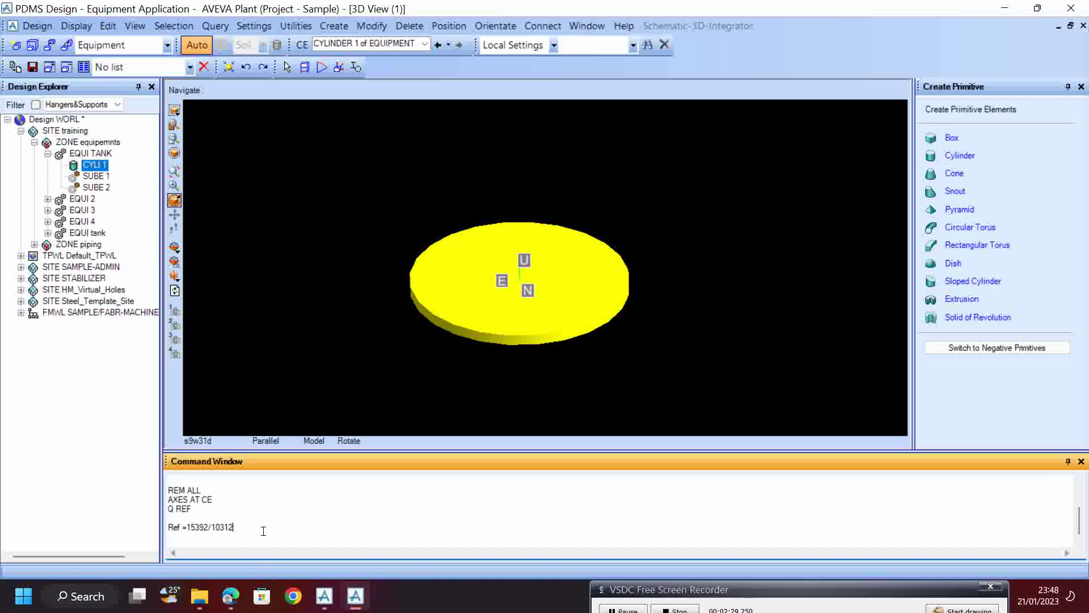
- Move the cylinder into the first sub-equipment, SUBE 1, with the command INCL =15392/10312, and save the work
left_click(91, 177)
left_click(183, 540)
key("BackSpace")
key("BackSpace")
key("BackSpace")
key("BackSpace")
type("INCL")
key("Return")
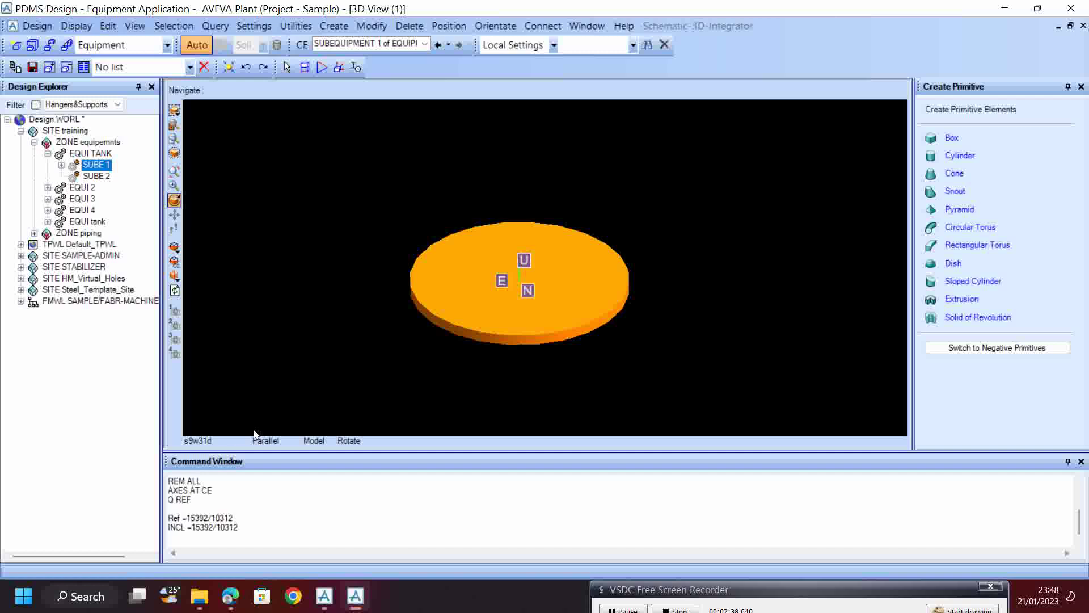
left_click(34, 68)
left_click(514, 314)
- Create a cylinder in SUBE 1 with height 10000 and diameter 9500 for the tank shell
left_click(959, 155)
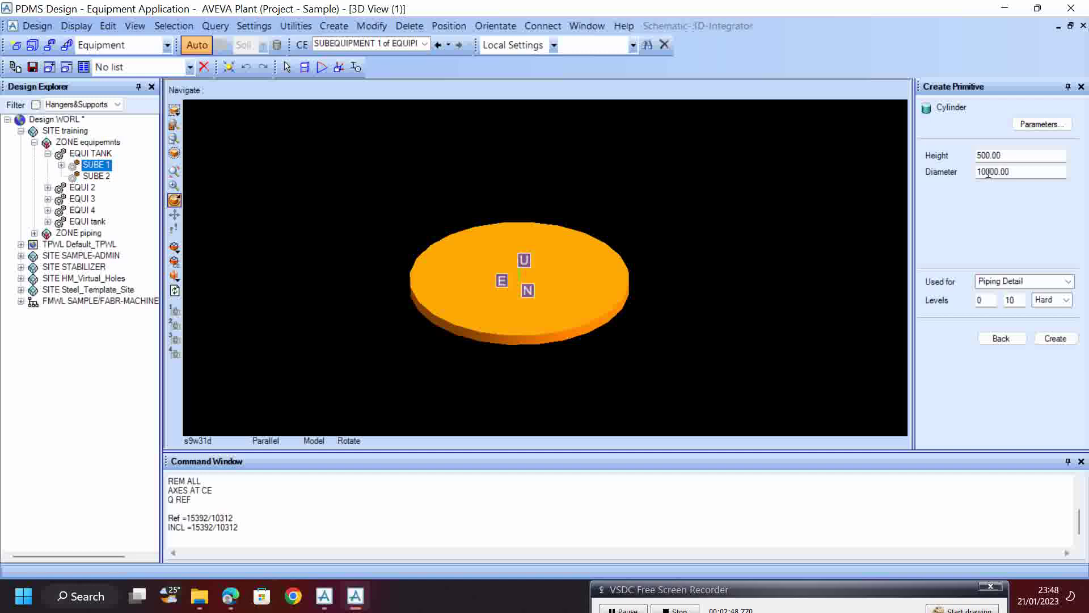
left_click_drag(1014, 159, 957, 159)
type("10000")
key("Tab")
key("BackSpace")
key("BackSpace")
key("BackSpace")
key("BackSpace")
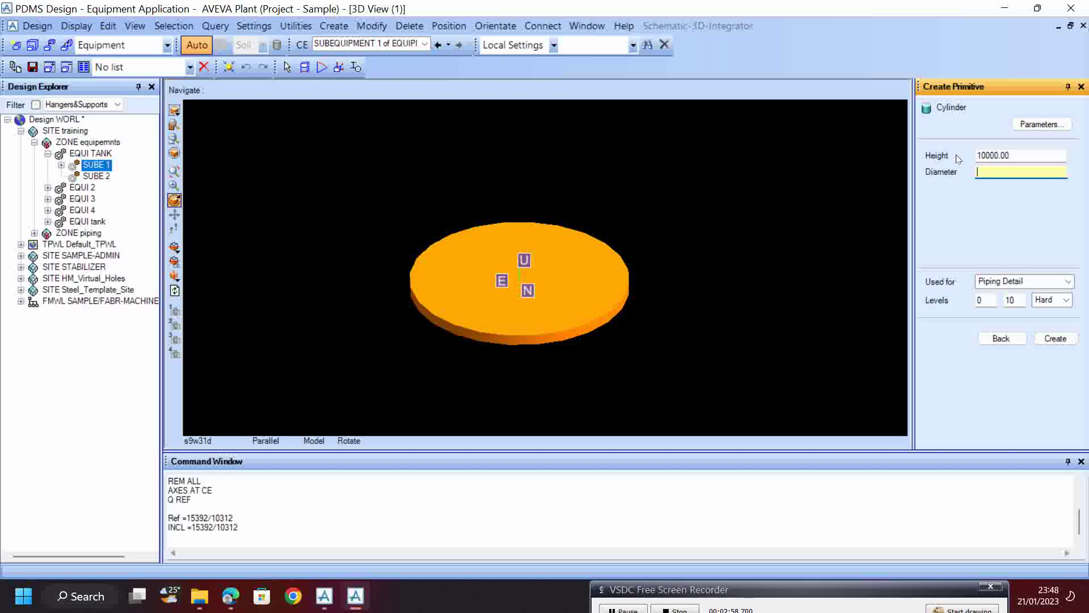
type("9500")
key("Return")
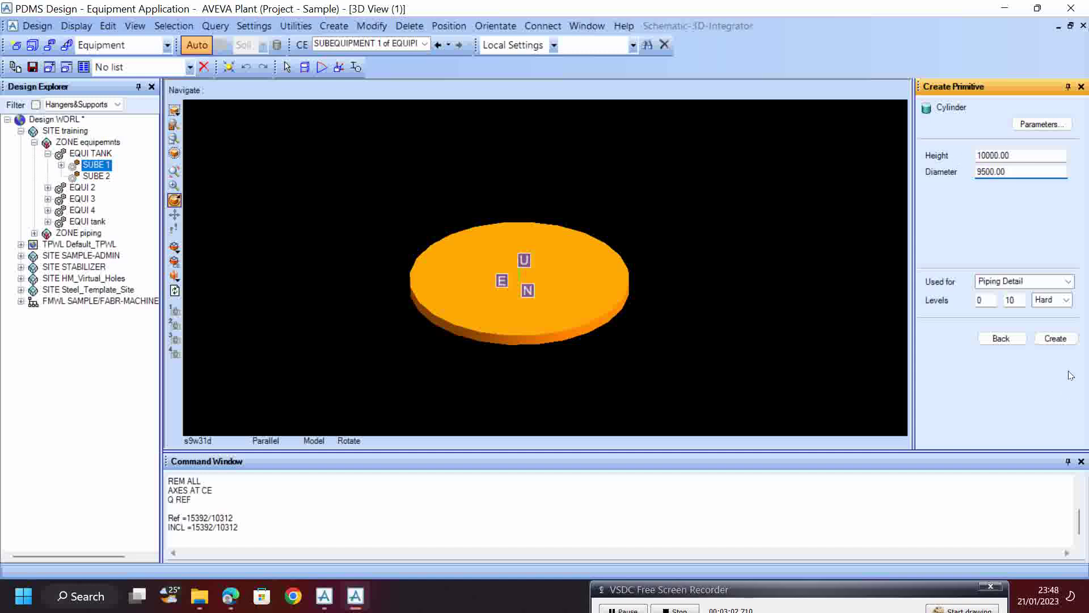
left_click(1060, 340)
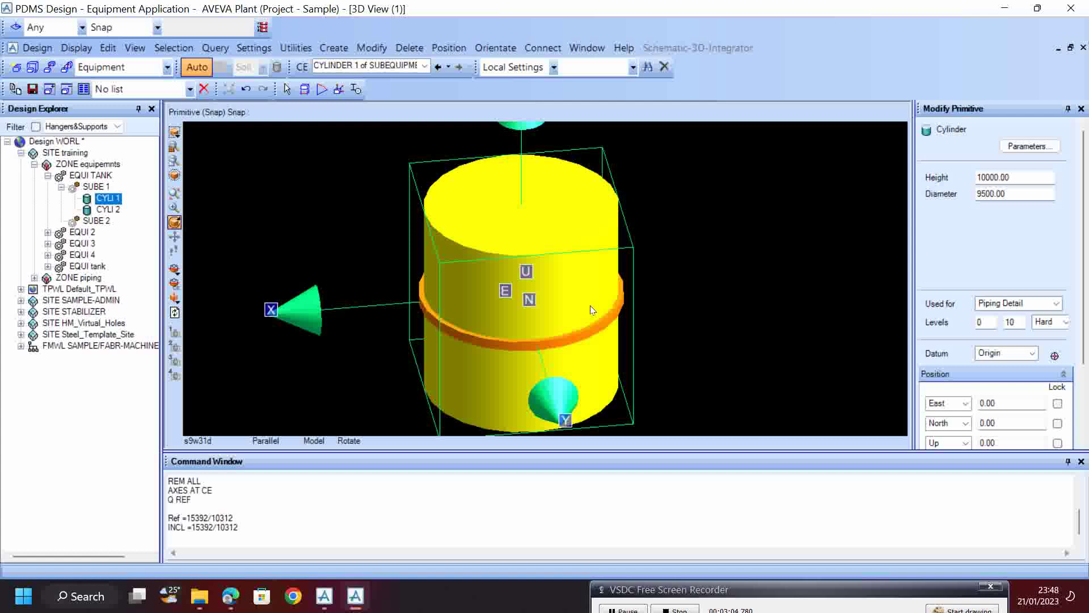
- Set the shell cylinder's datum to Ppoint 2, snap it onto the centre of the base's top face and finish modifying it
scroll(1033, 353, "down", 1)
left_click(1034, 352)
left_click(1015, 385)
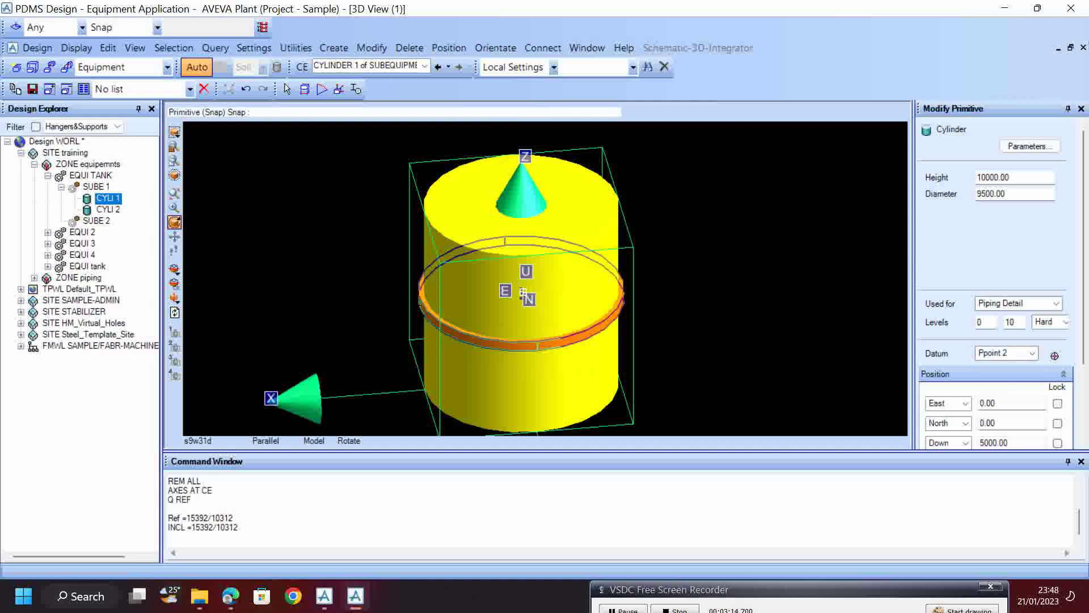
left_click(521, 289)
middle_click_drag(526, 317, 594, 205)
middle_click_drag(592, 258, 579, 207)
scroll(1052, 282, "down", 2)
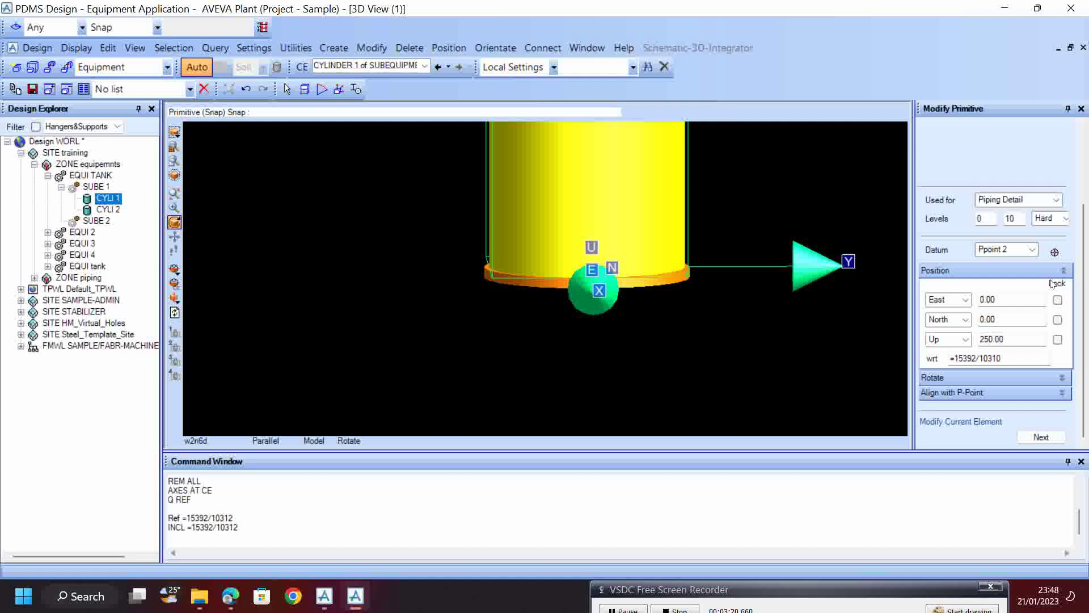
left_click(1040, 436)
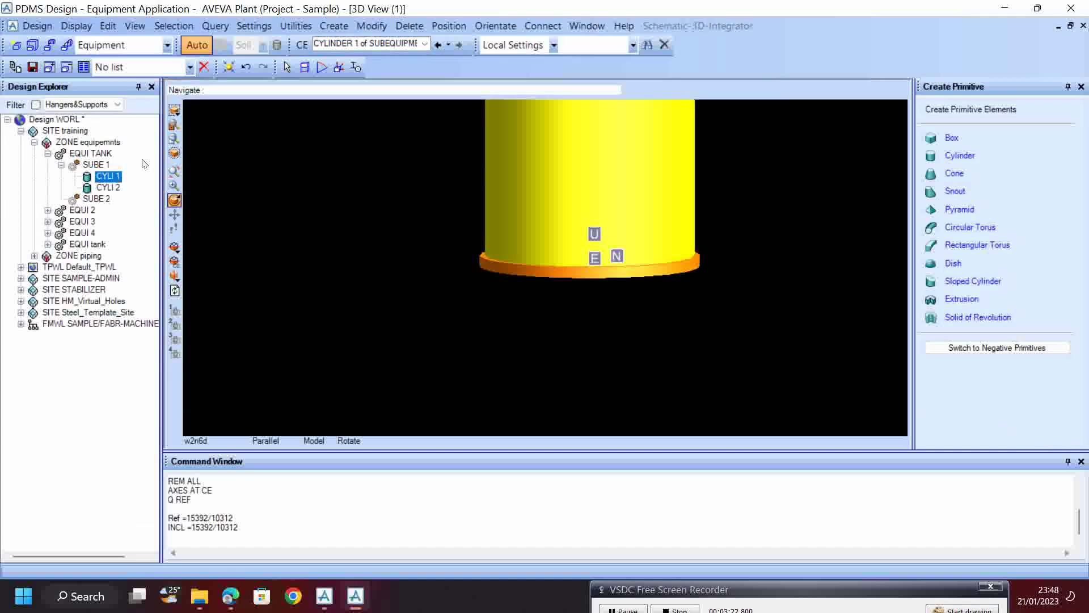
- Start a dish primitive from the shell cylinder CYLI 1 and set its diameter to 9500
middle_click_drag(535, 194, 570, 192)
scroll(543, 241, "down", 2)
scroll(524, 219, "up", 2)
middle_click_drag(524, 219, 553, 271)
middle_click_drag(580, 225, 557, 253)
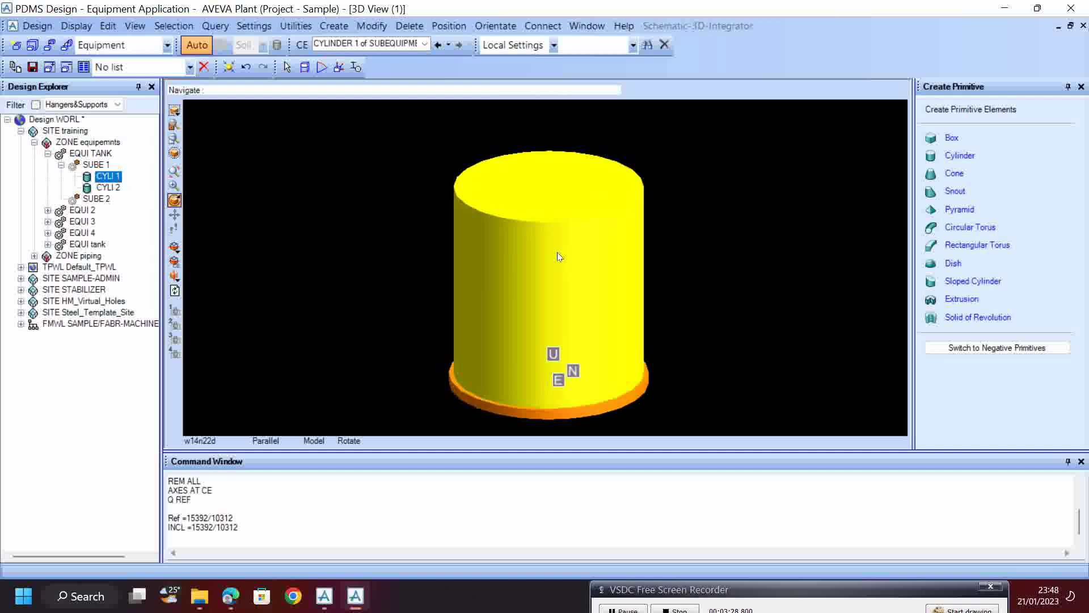
left_click(108, 179)
left_click(953, 264)
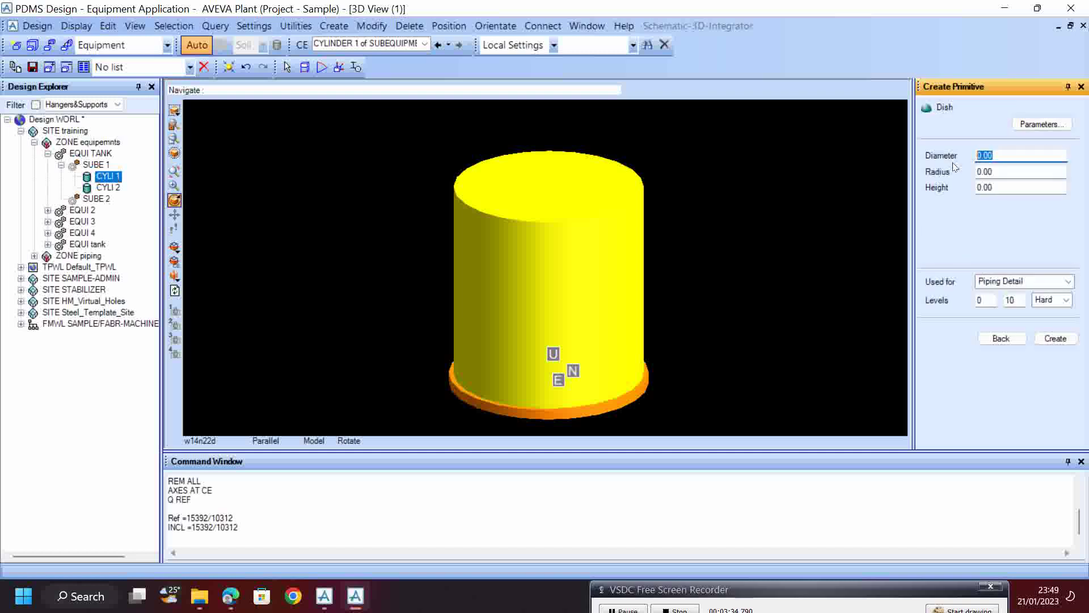
type("95")
key("Tab")
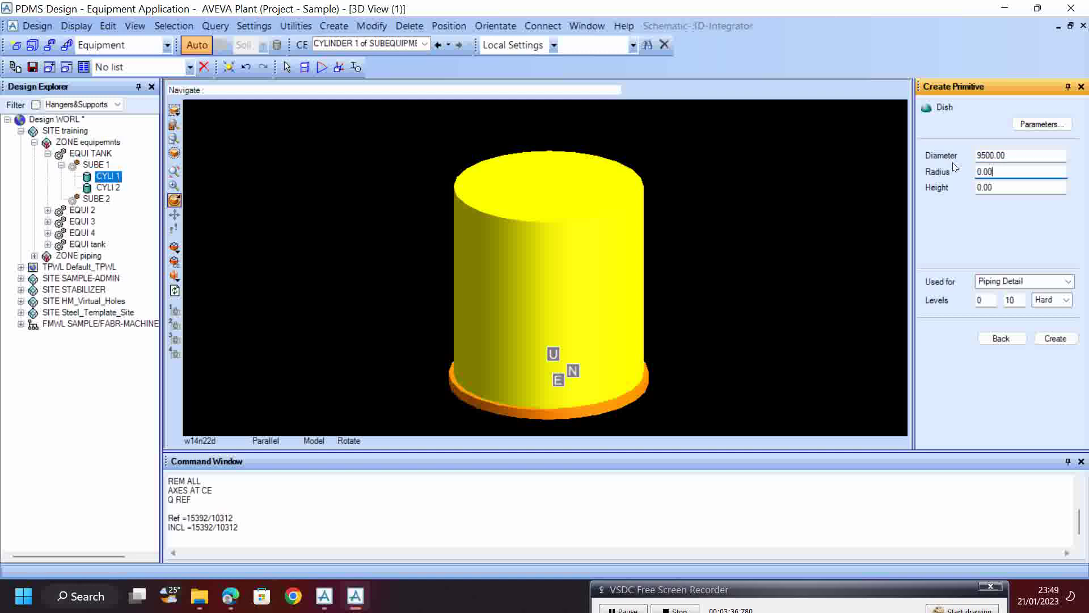
- Set the dish's radius and height to 250 and create it
key("BackSpace")
key("BackSpace")
type("250")
key("Tab")
type("0.00250")
key("Return")
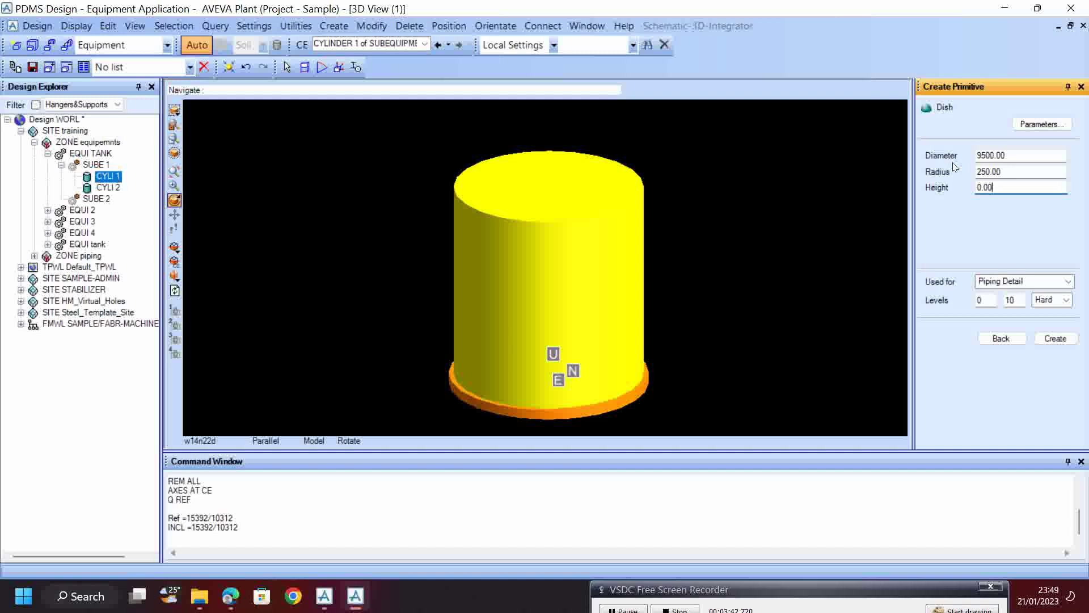
key("BackSpace")
type("25")
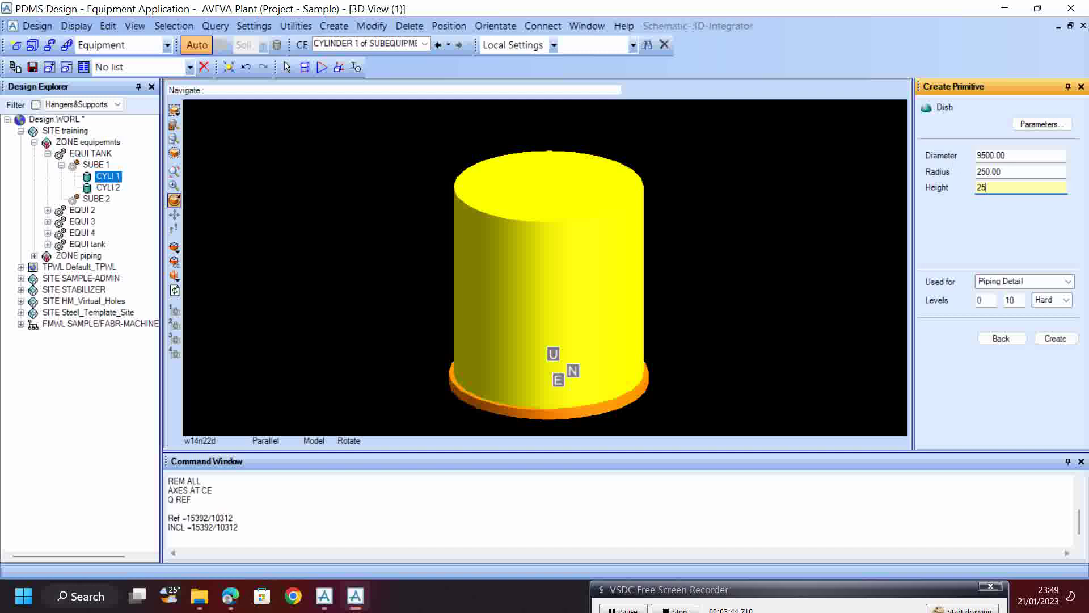
key("Return")
left_click(1057, 338)
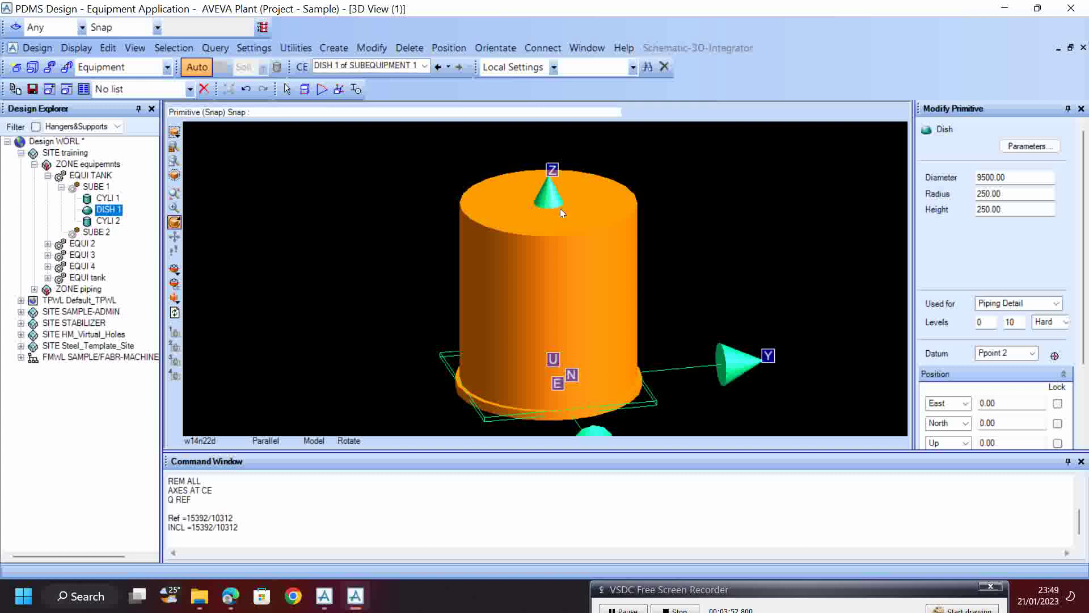
- Turn off the view axes with the command AXES OFF and snap the dish onto the centre of the shell's top face
scroll(559, 209, "up", 3)
middle_click_drag(576, 141, 565, 295)
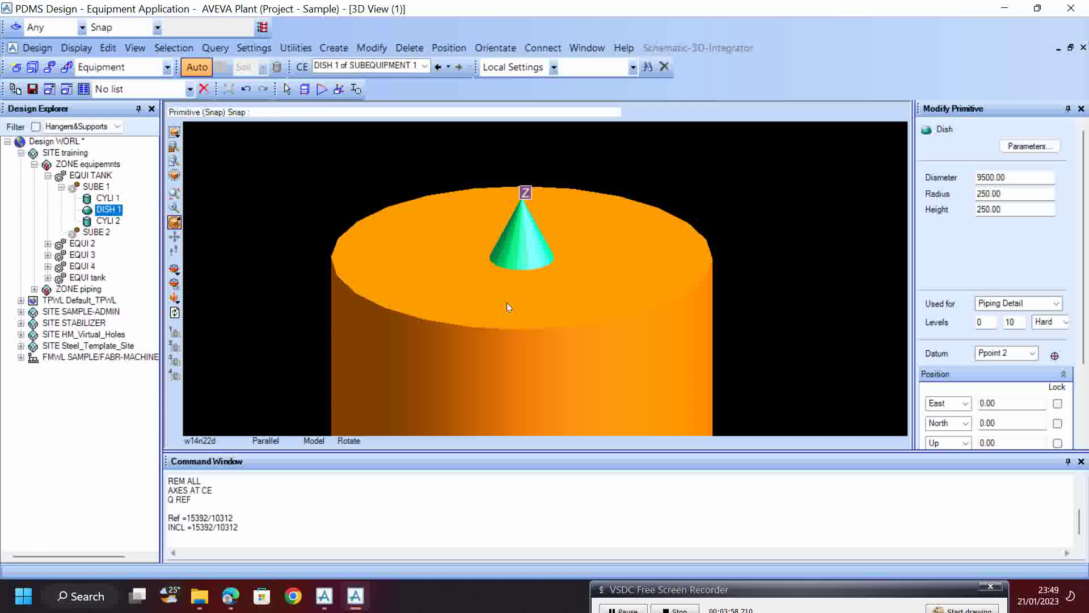
left_click(212, 541)
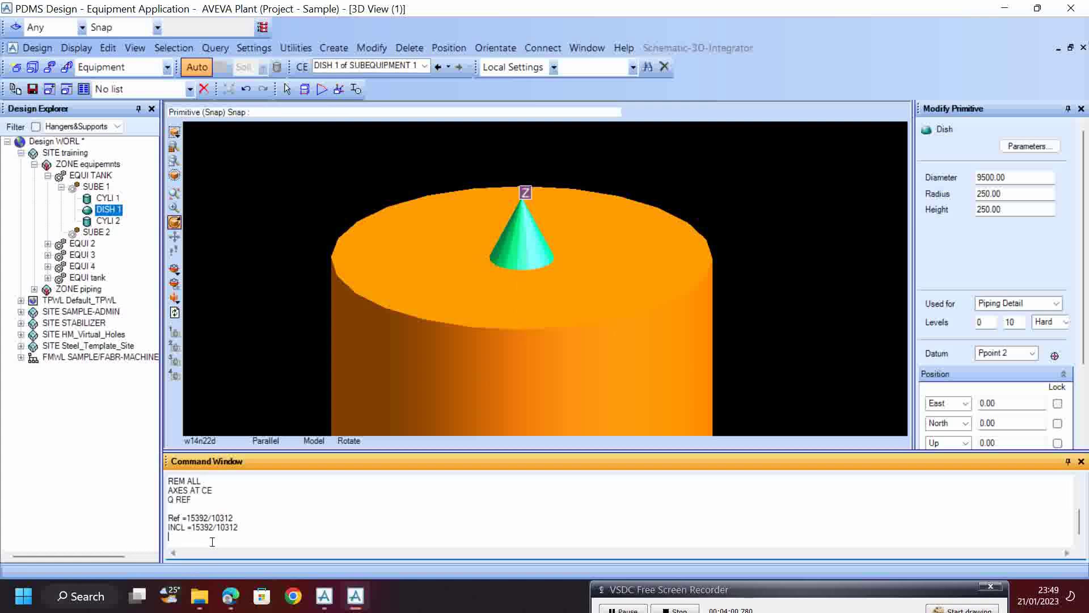
type("AXES OFF")
key("Return")
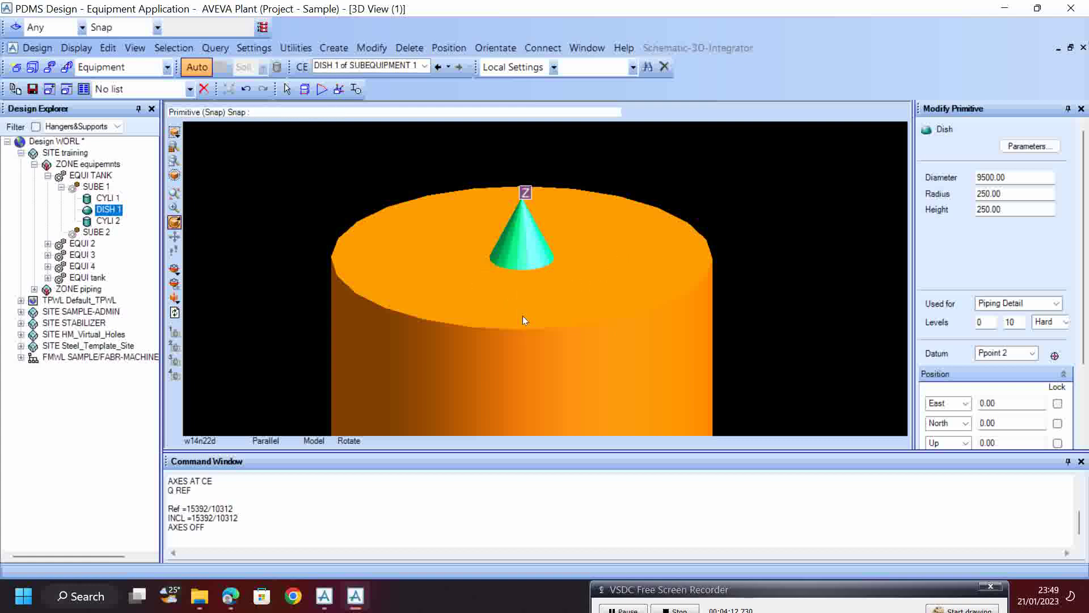
left_click(522, 258)
middle_click_drag(566, 260, 696, 291)
- Set the dish's radius and height to 1000
double_click(1017, 193)
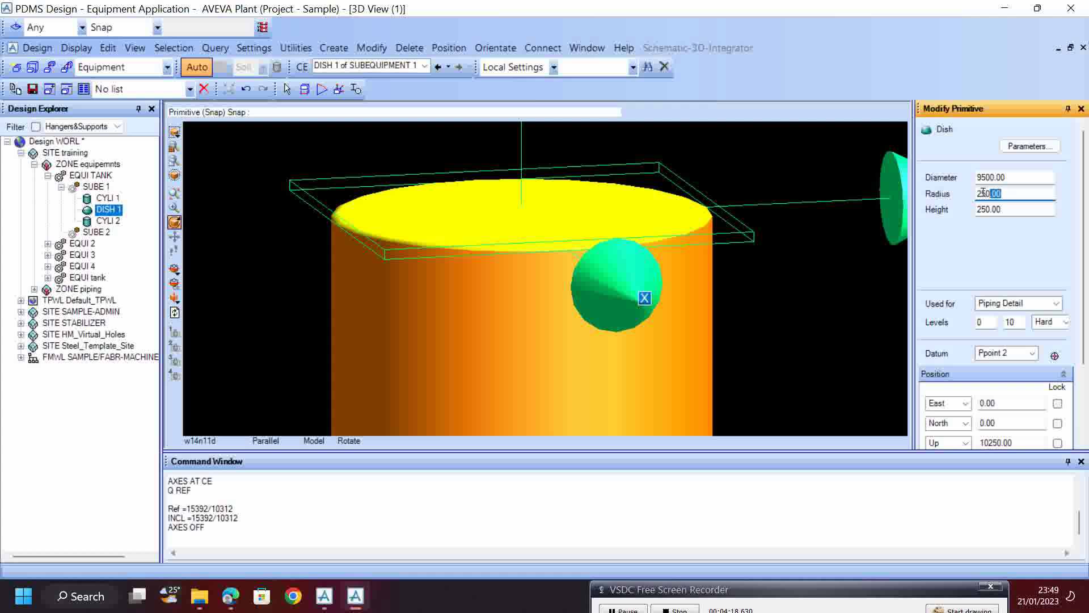
type("100")
key("Tab")
key("BackSpace")
key("BackSpace")
key("BackSpace")
key("BackSpace")
key("BackSpace")
key("BackSpace")
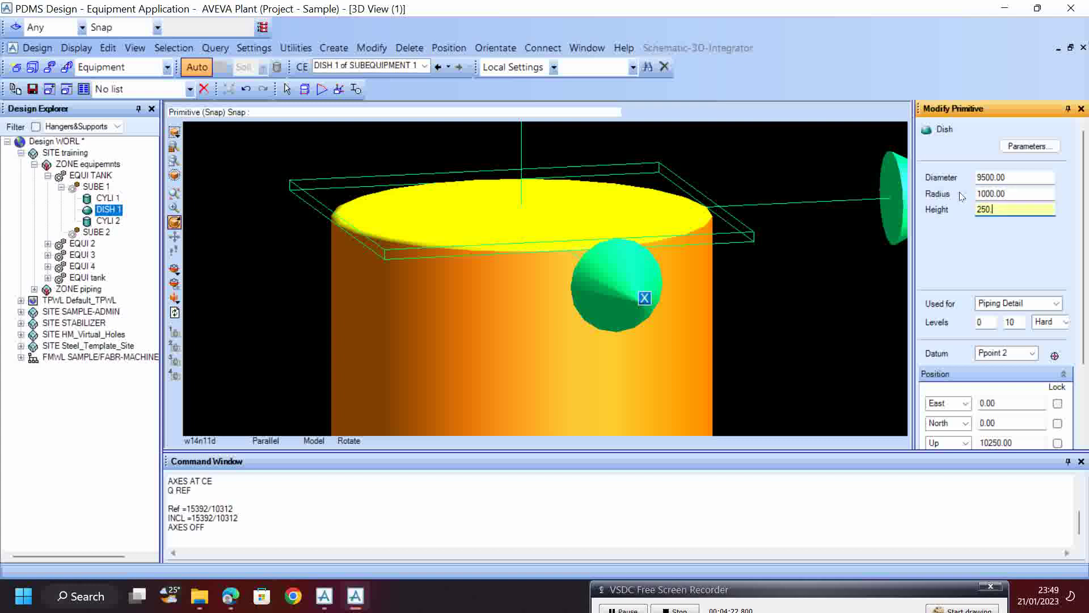
type("1000")
key("Tab")
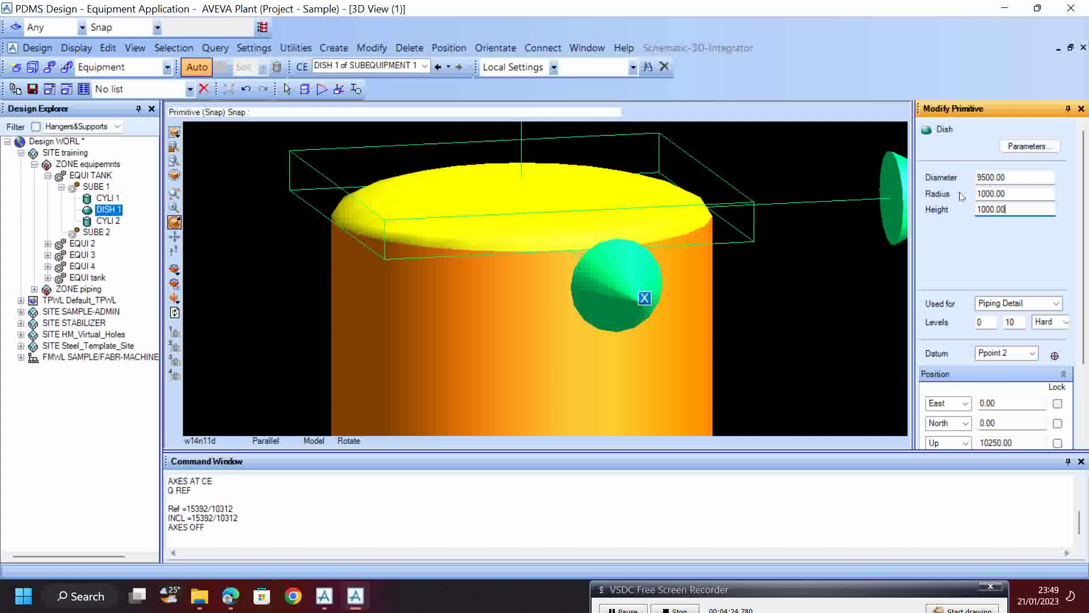
scroll(1043, 356, "down", 3)
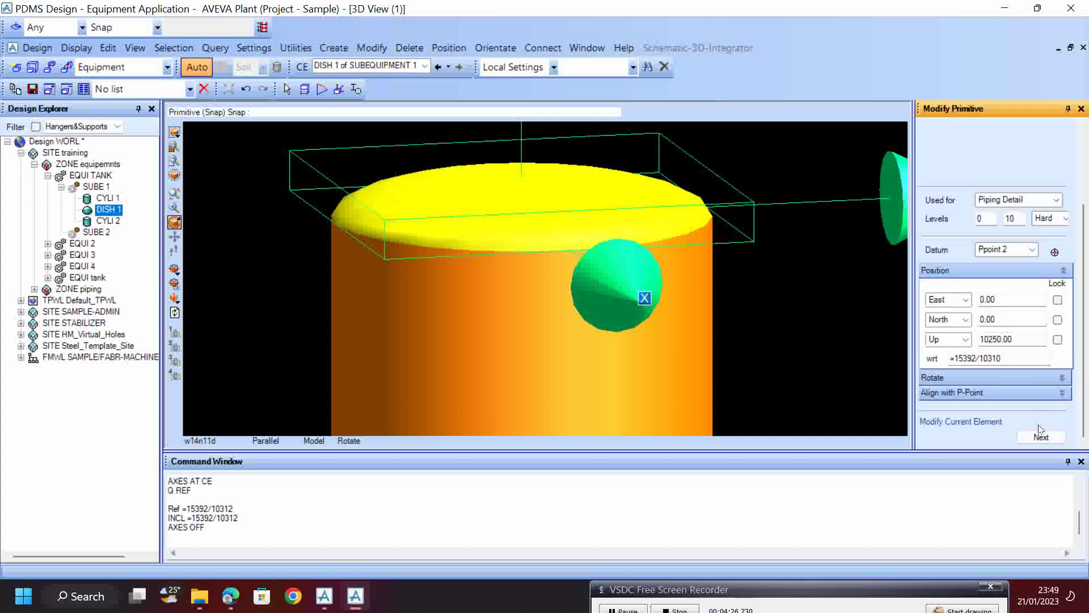
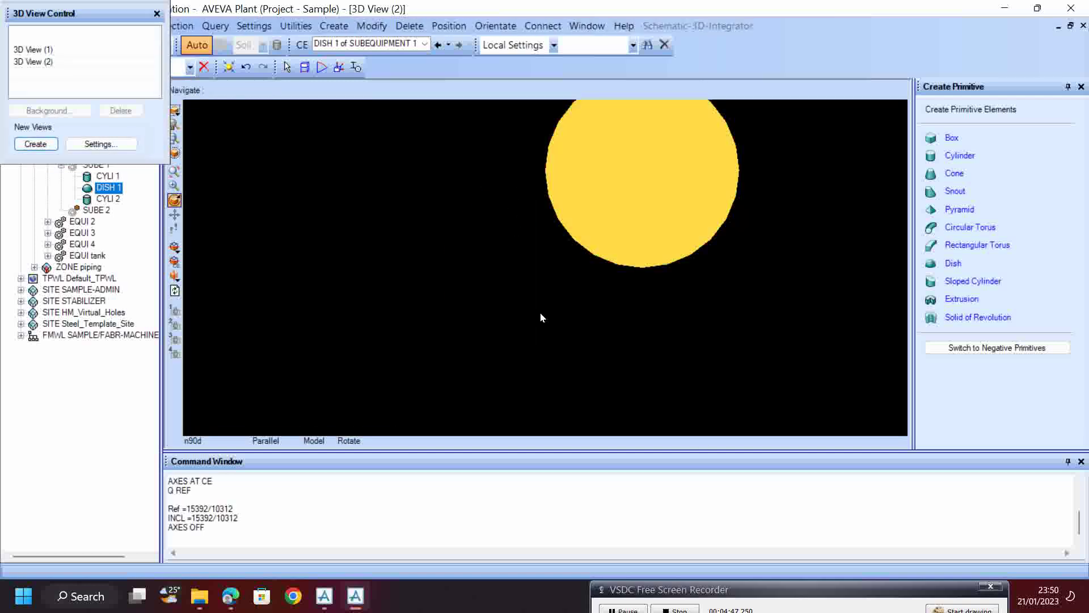
- Close the 3D View Control window and examine the tank's base, shell and dished roof from several directions in 3D View (2)
middle_click_drag(612, 233, 596, 328)
right_click(527, 187)
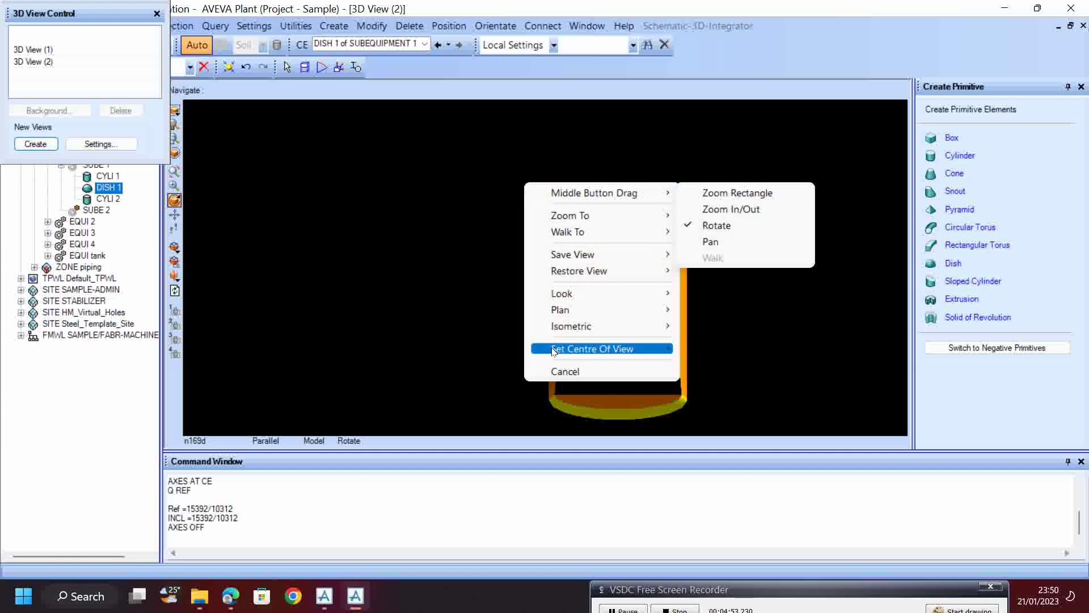
left_click(545, 370)
middle_click_drag(560, 259, 568, 188)
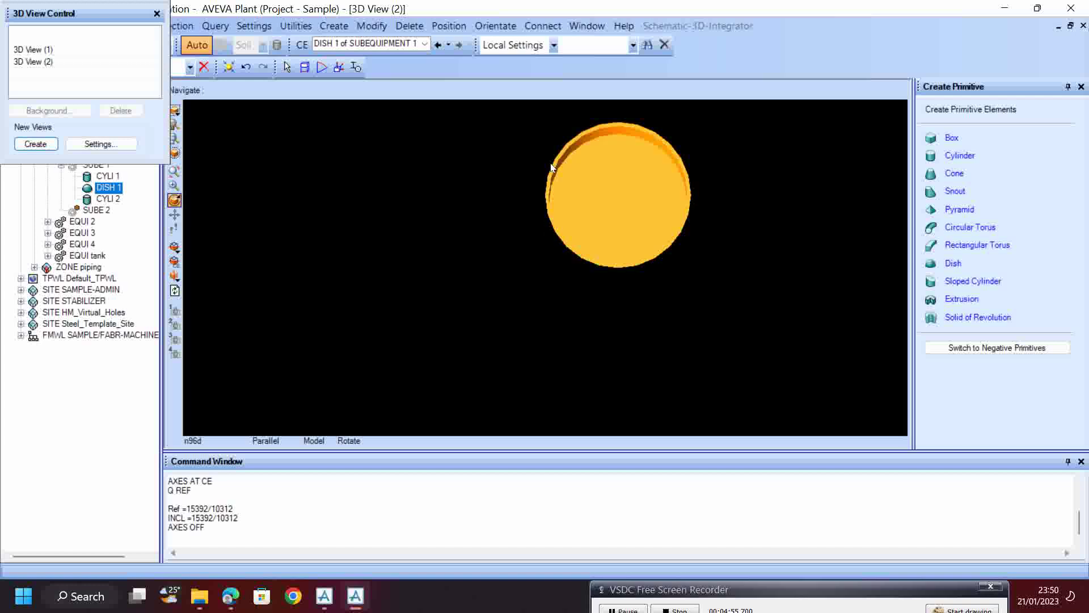
left_click(157, 13)
middle_click_drag(686, 213, 507, 235)
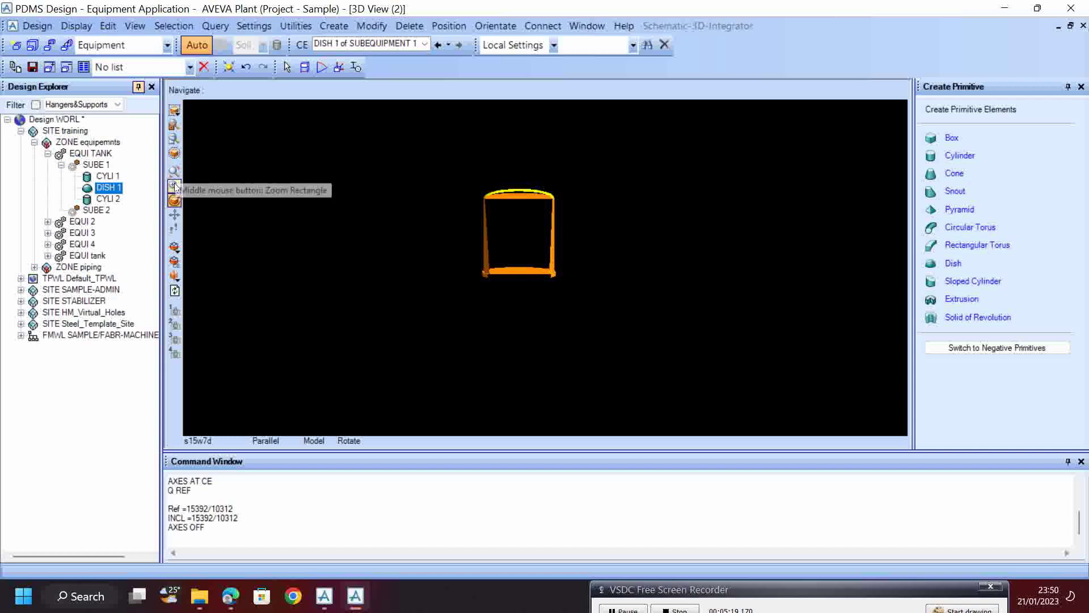
middle_click_drag(535, 260, 739, 179)
right_click(740, 180)
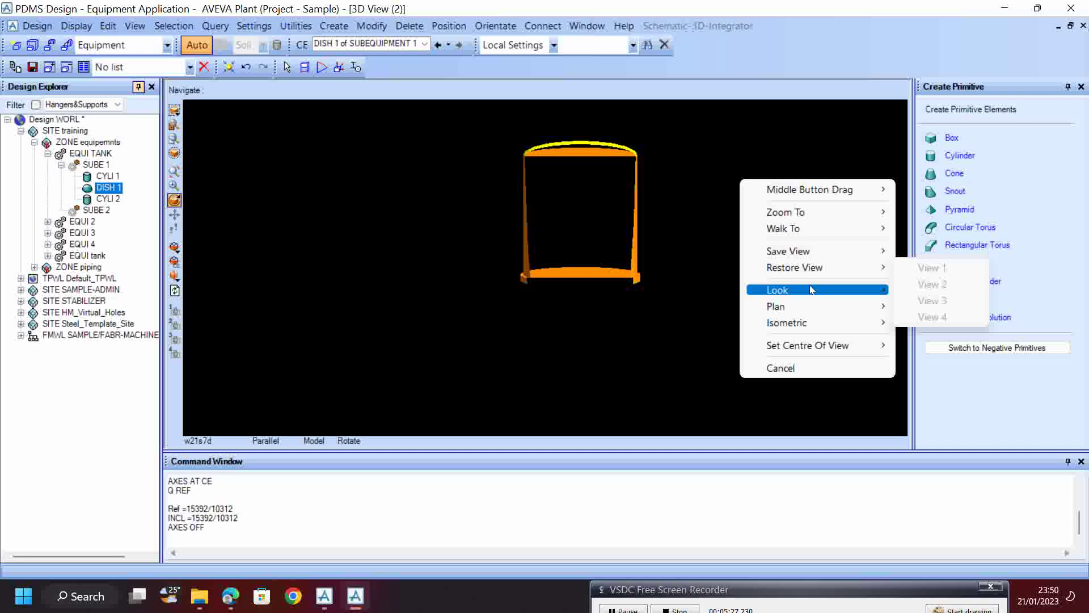
mouse_move(811, 289)
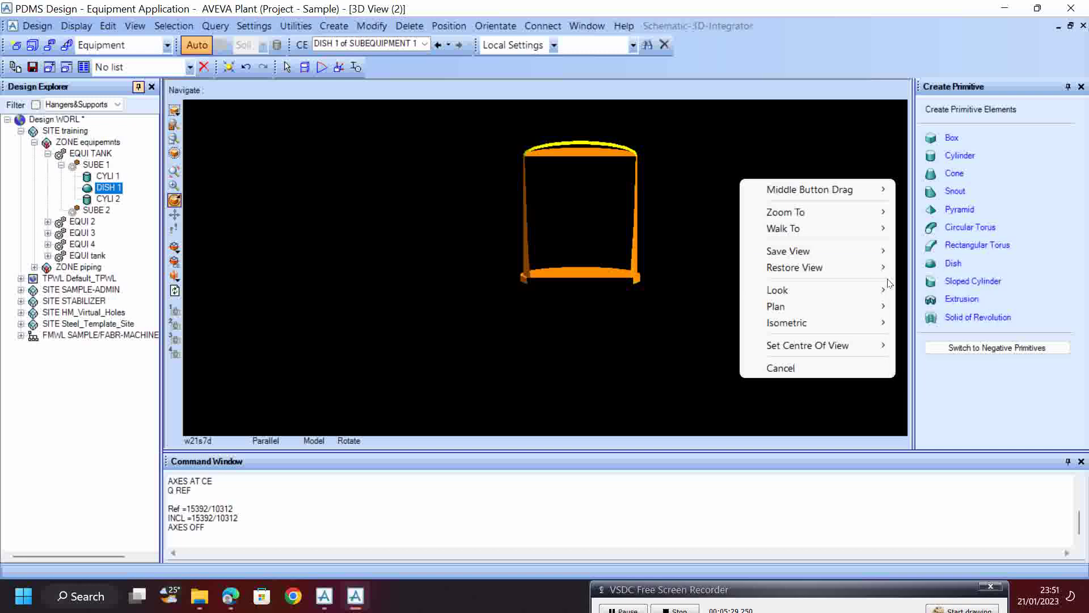
mouse_move(874, 290)
left_click(930, 291)
middle_click_drag(620, 197, 564, 262)
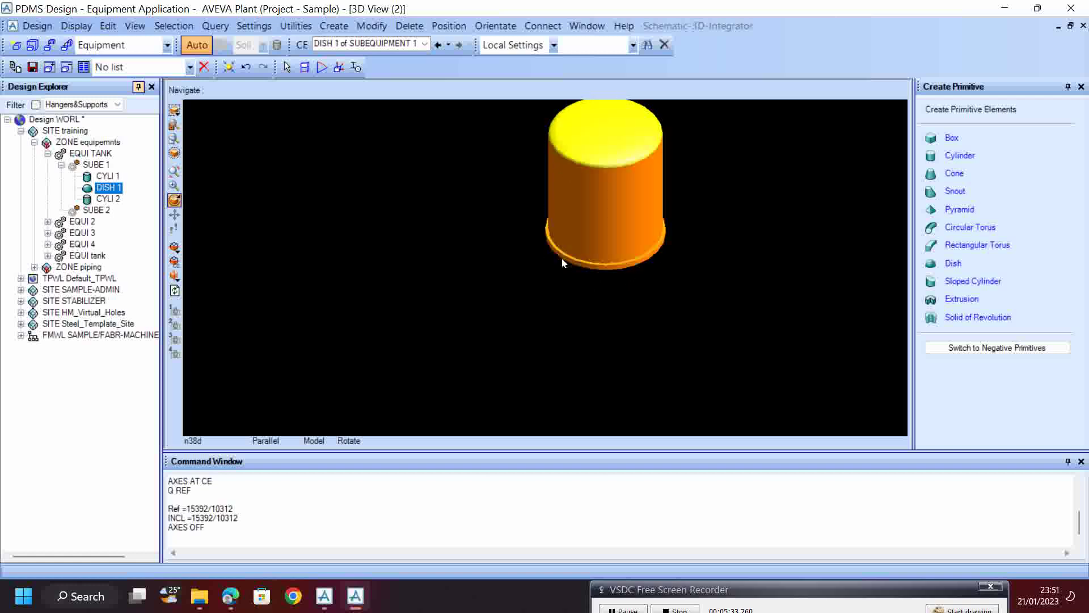
mouse_move(609, 199)
middle_mouse_down()
mouse_move(560, 210)
mouse_move(513, 319)
mouse_move(509, 281)
mouse_move(515, 291)
middle_mouse_up()
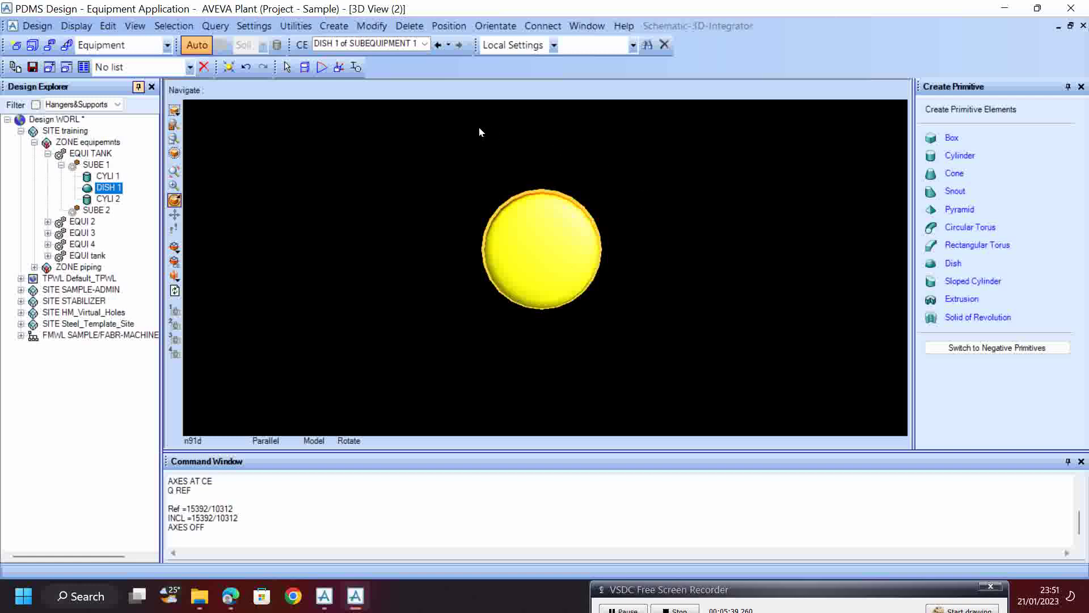
left_click(76, 26)
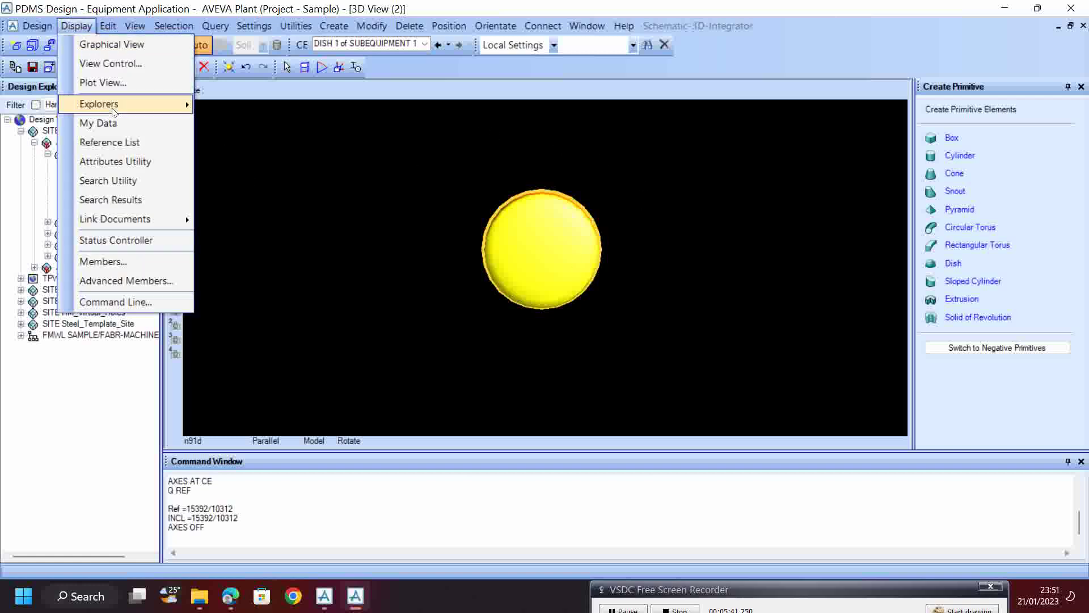
mouse_move(153, 217)
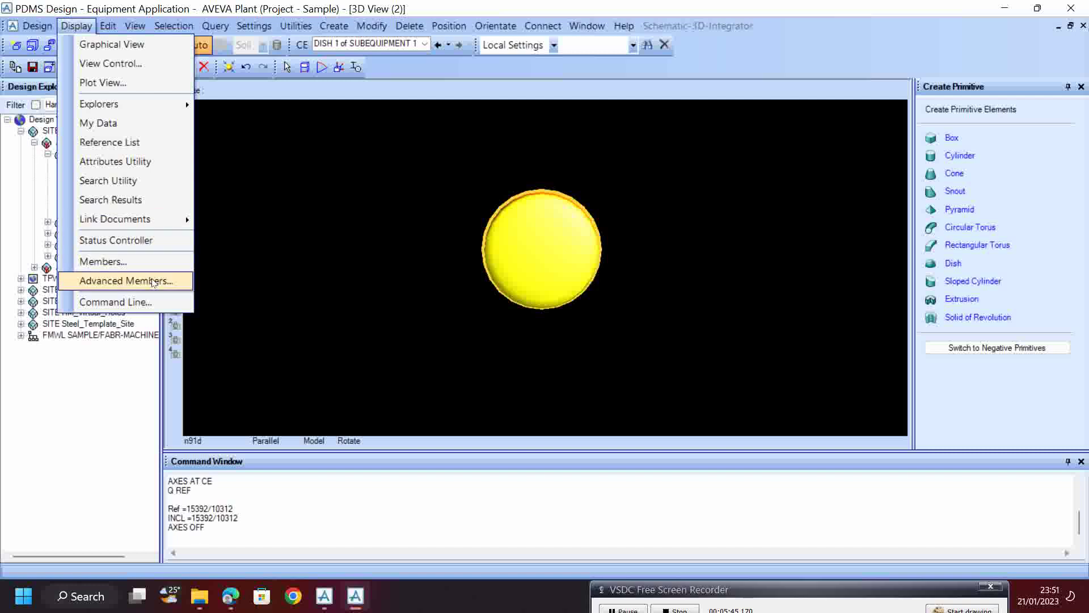
left_click(155, 244)
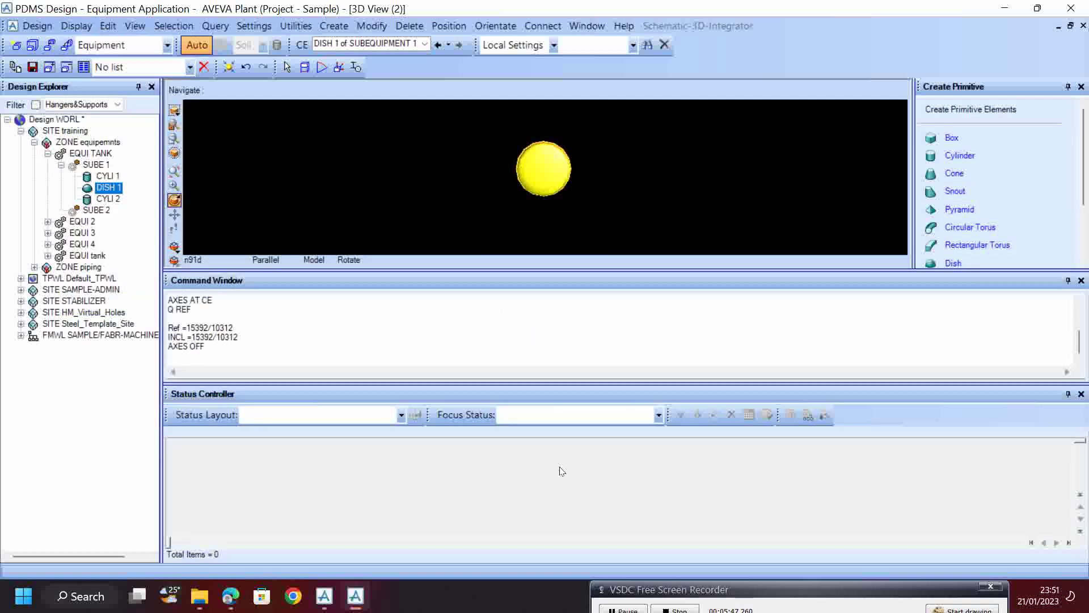
left_click(1080, 394)
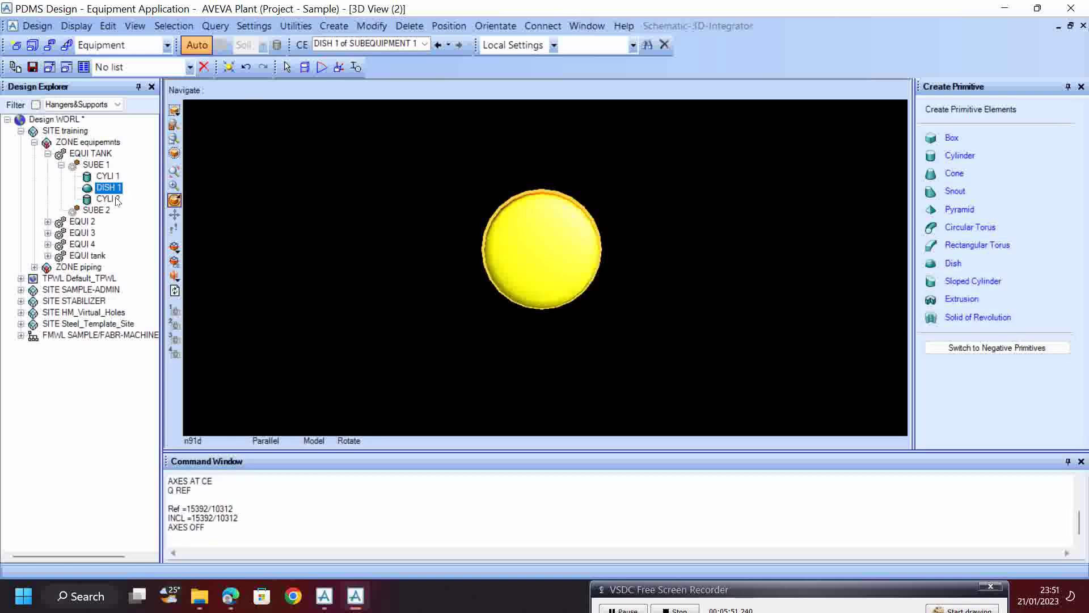
- Start a new nozzle in SUBE 2 of TANK with a height of 250
left_click(97, 210)
left_click(333, 27)
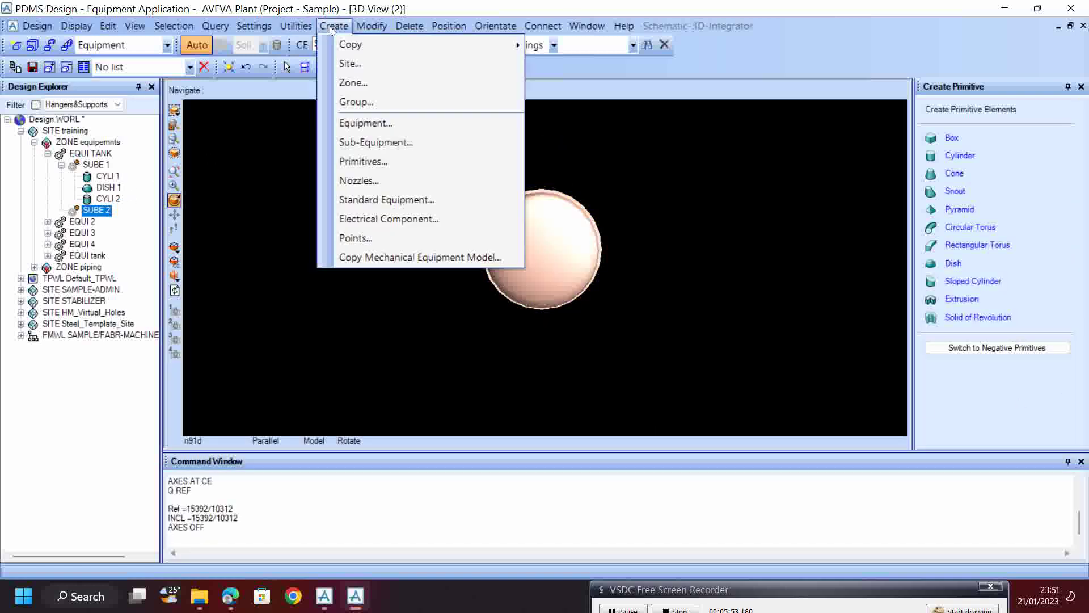
left_click(360, 181)
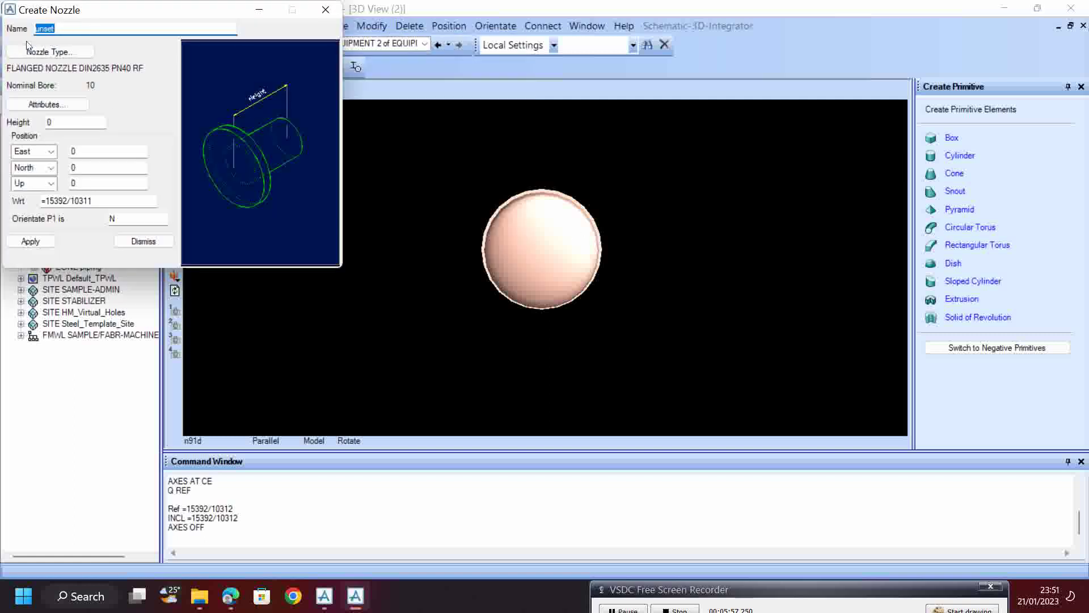
key("Tab")
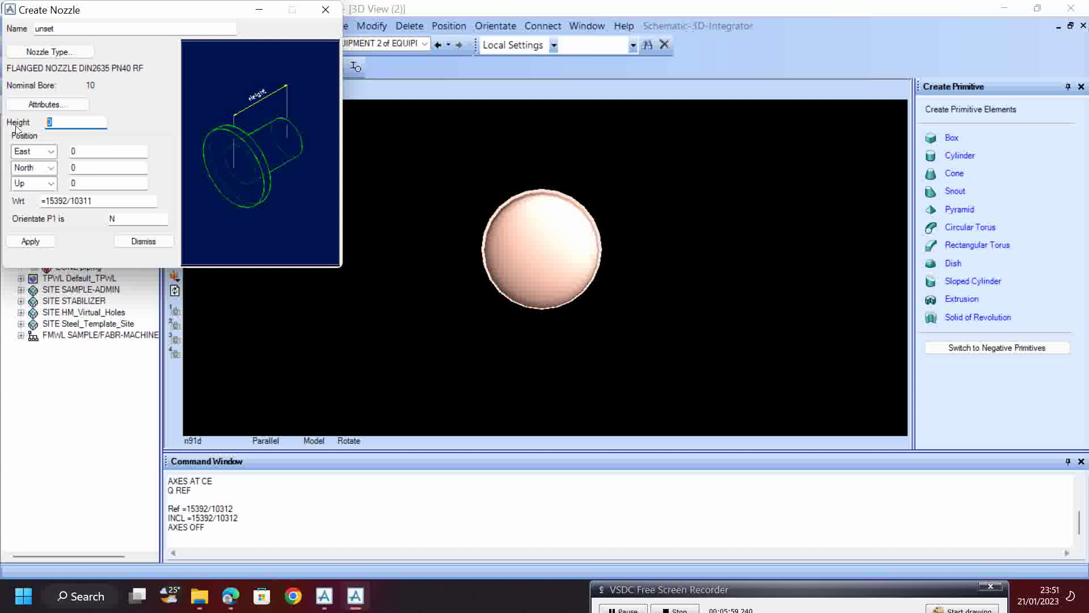
type("250")
- Specify the nozzle type as DIN DICHTFLAECHE C, FLANGED NOZZLE DIN2635 PN40 RF, with nominal bore 100
left_click(74, 50)
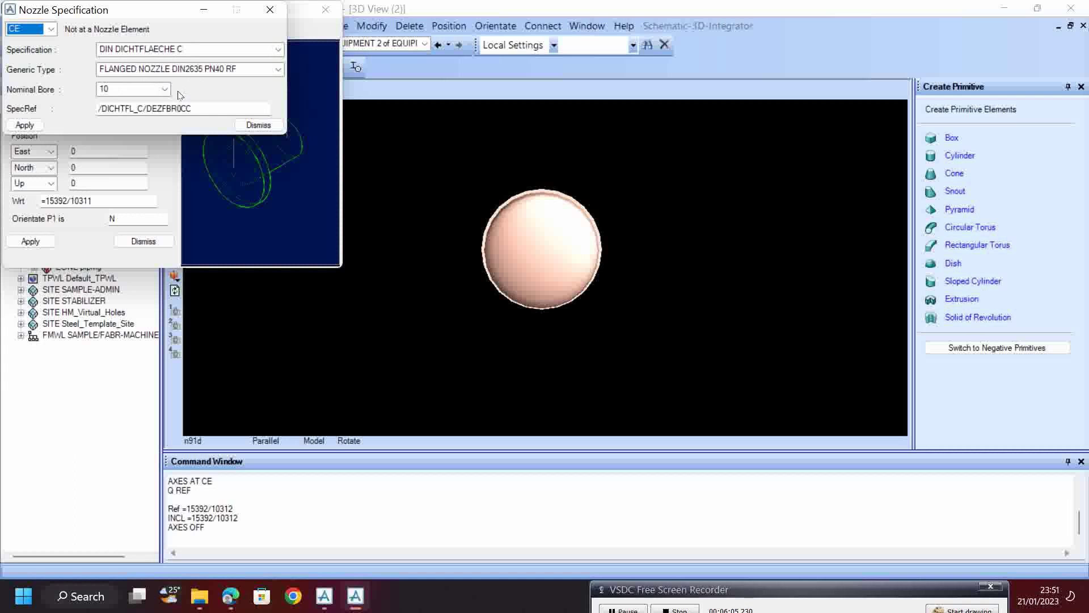
left_click(210, 50)
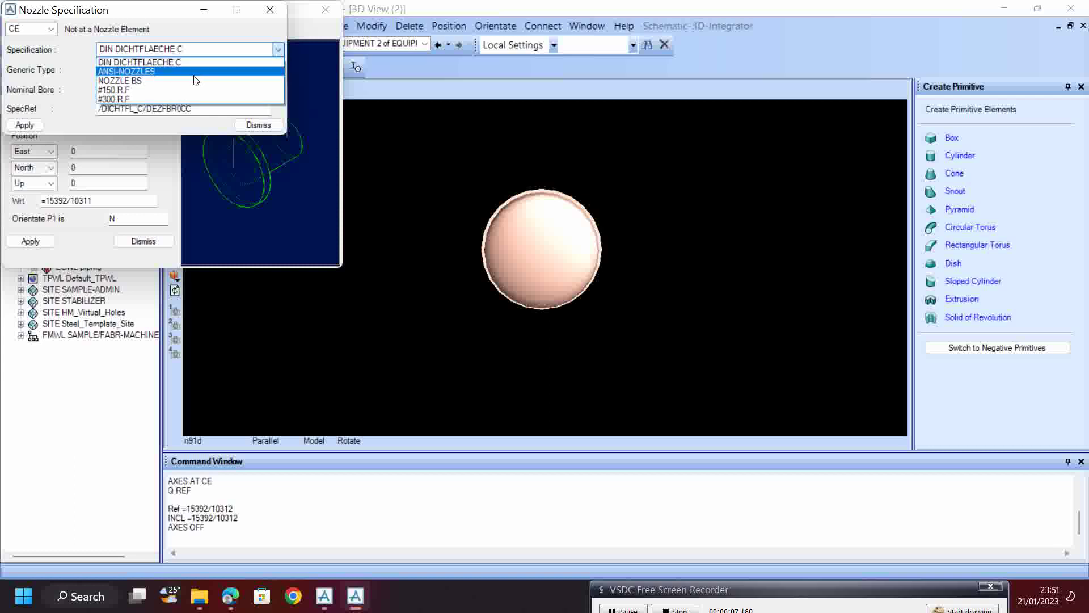
left_click(206, 63)
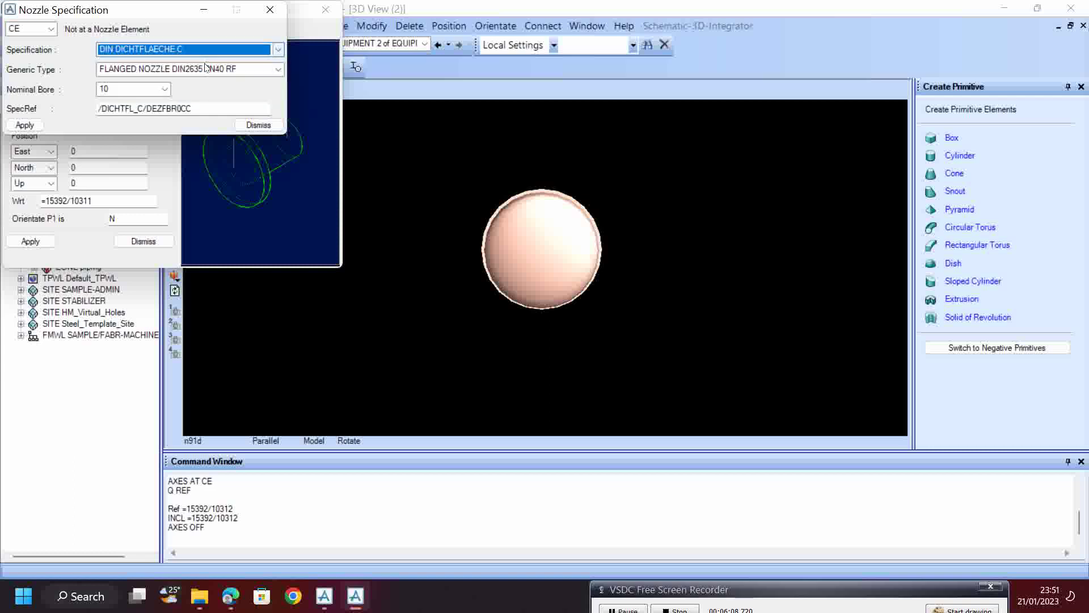
left_click(165, 89)
scroll(137, 157, "down", 3)
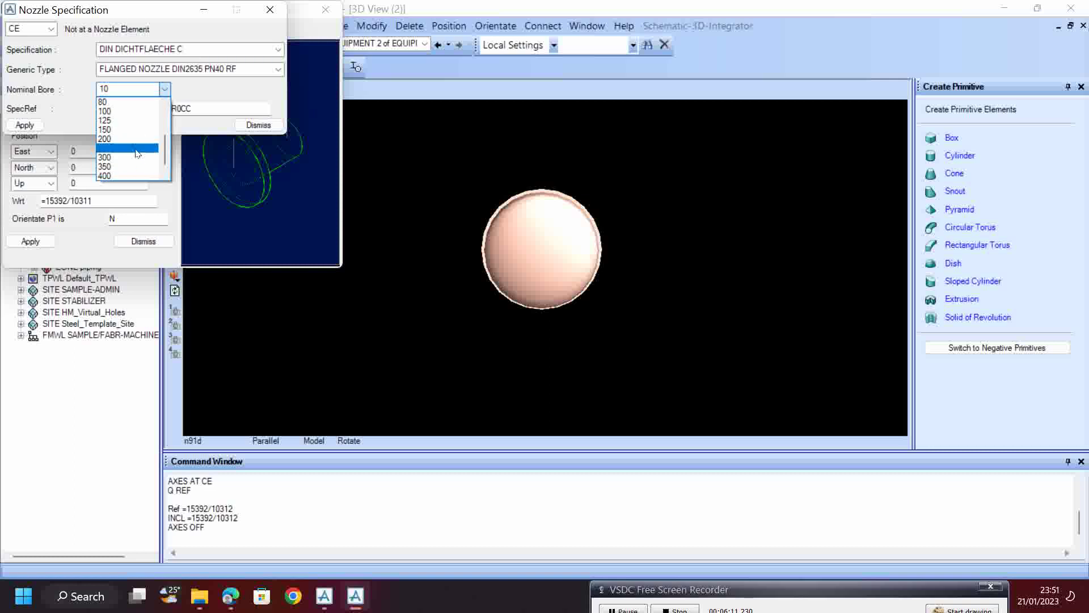
left_click(136, 111)
left_click(36, 125)
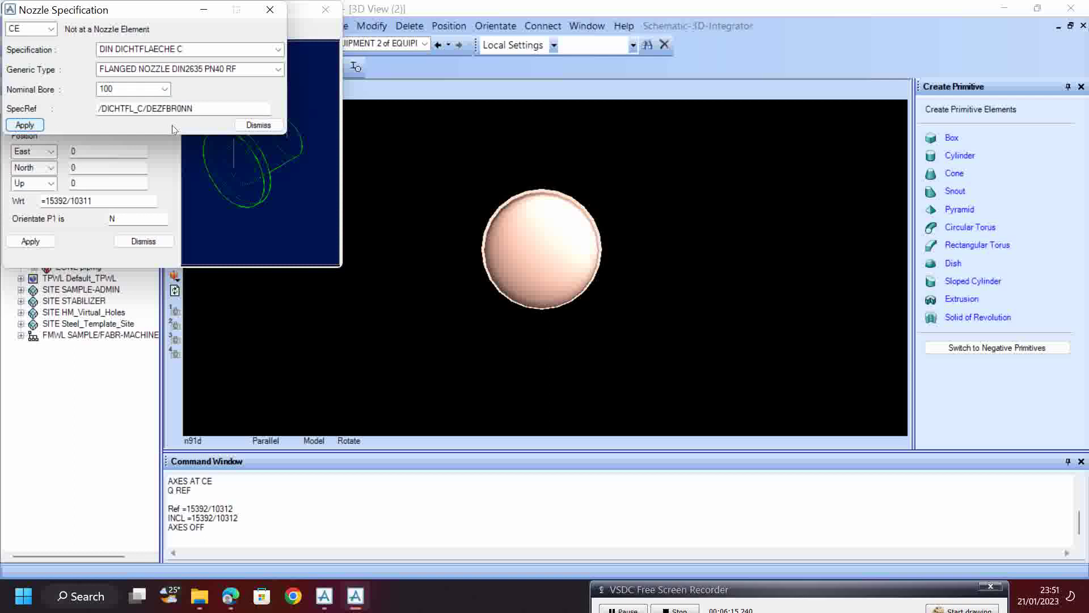
left_click(239, 126)
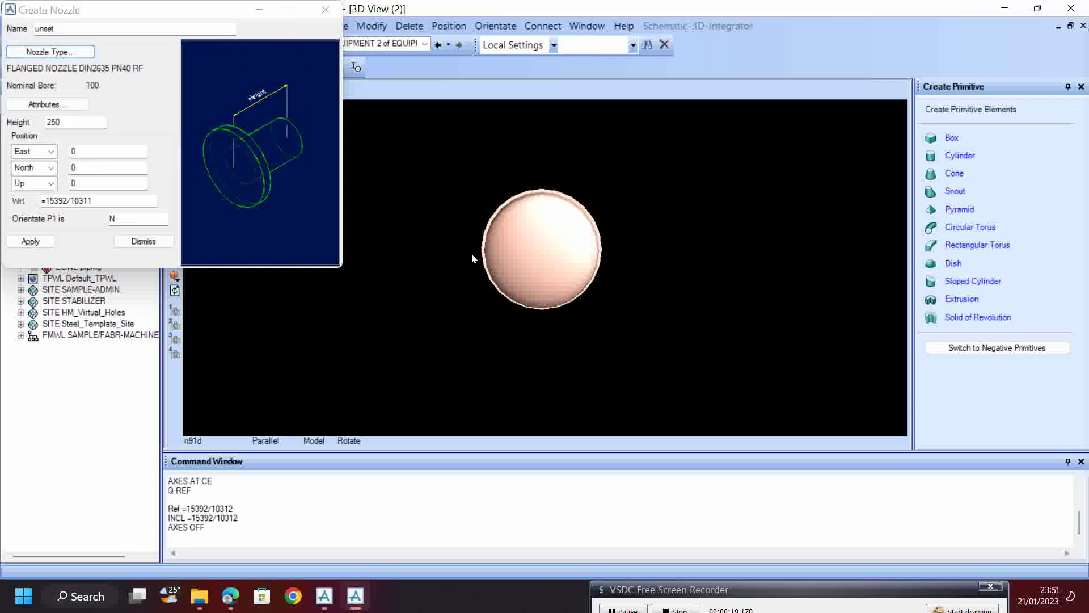
- Orientate the nozzle's P1 to U and create it in SUBE 2
left_click(137, 219)
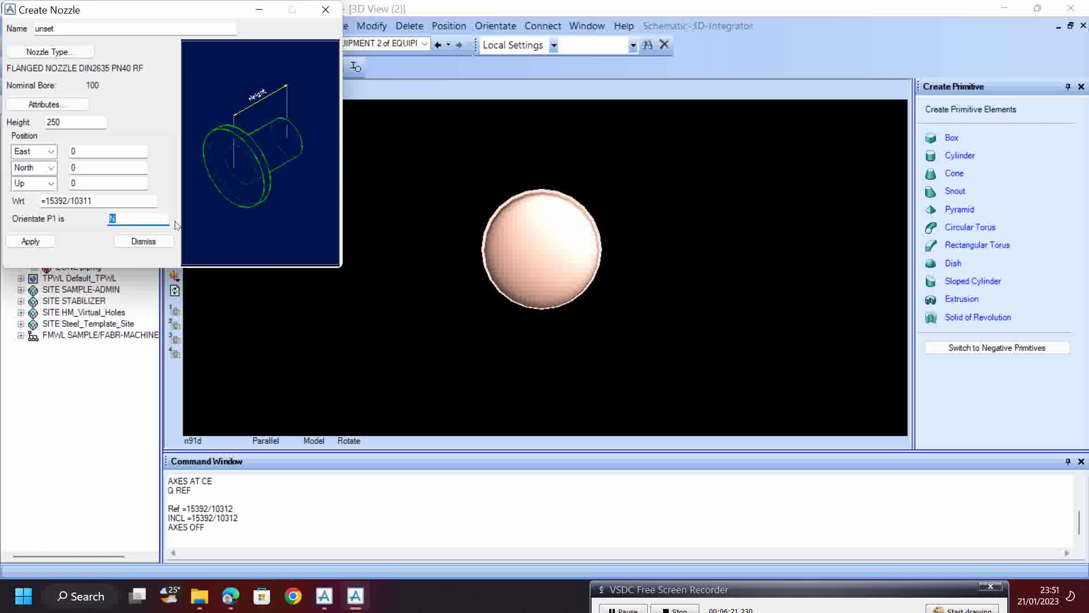
type("U")
left_click(30, 241)
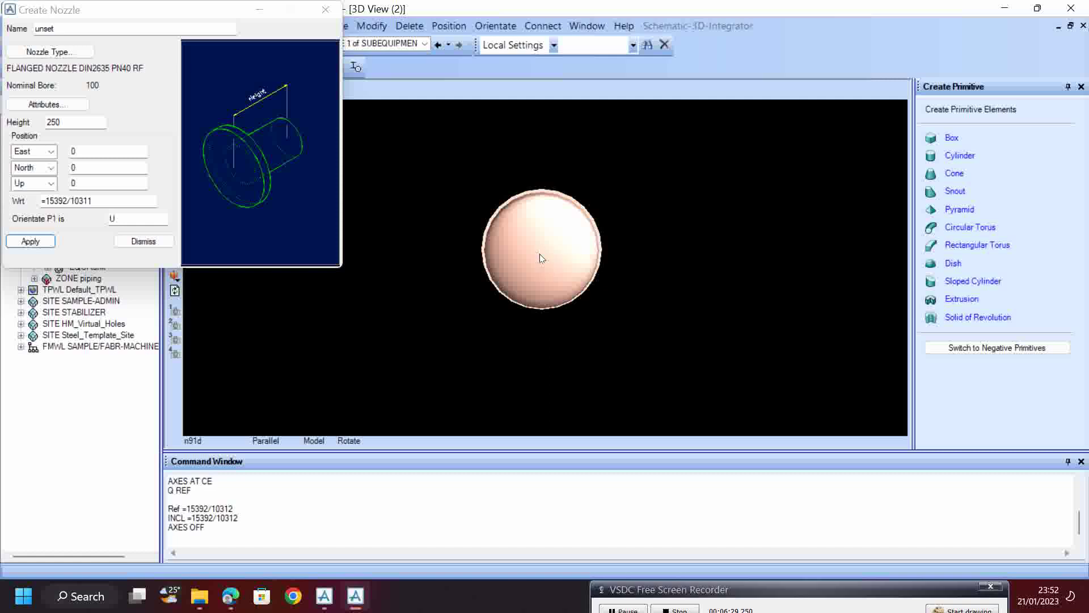
- Create two more nozzles in SUBE 2 with the same settings and close the Create Nozzle window
middle_click_drag(539, 247, 557, 177)
scroll(557, 177, "up", 2)
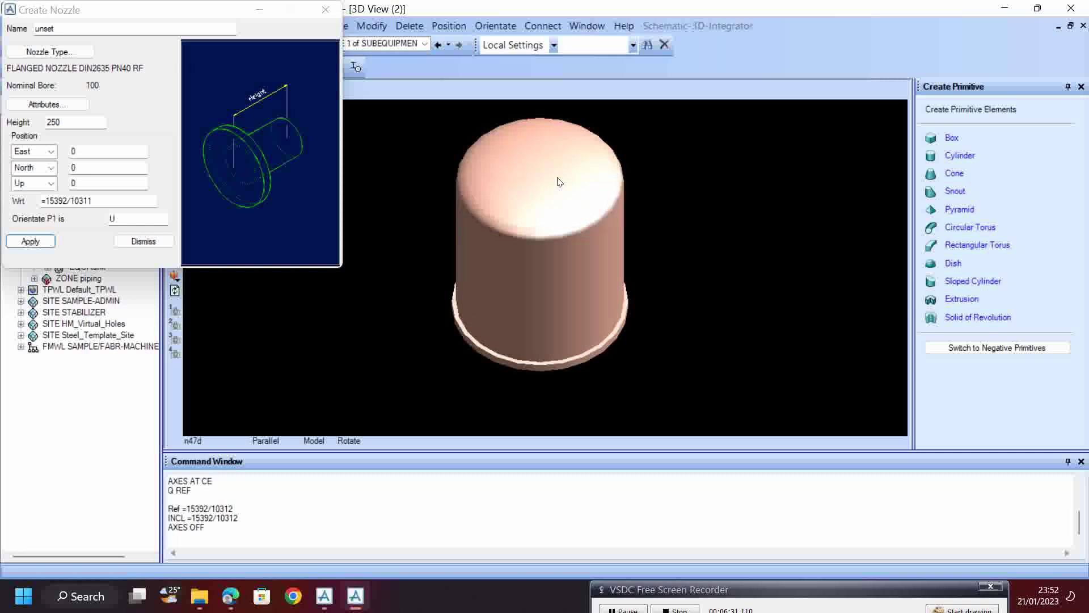
left_click(36, 242)
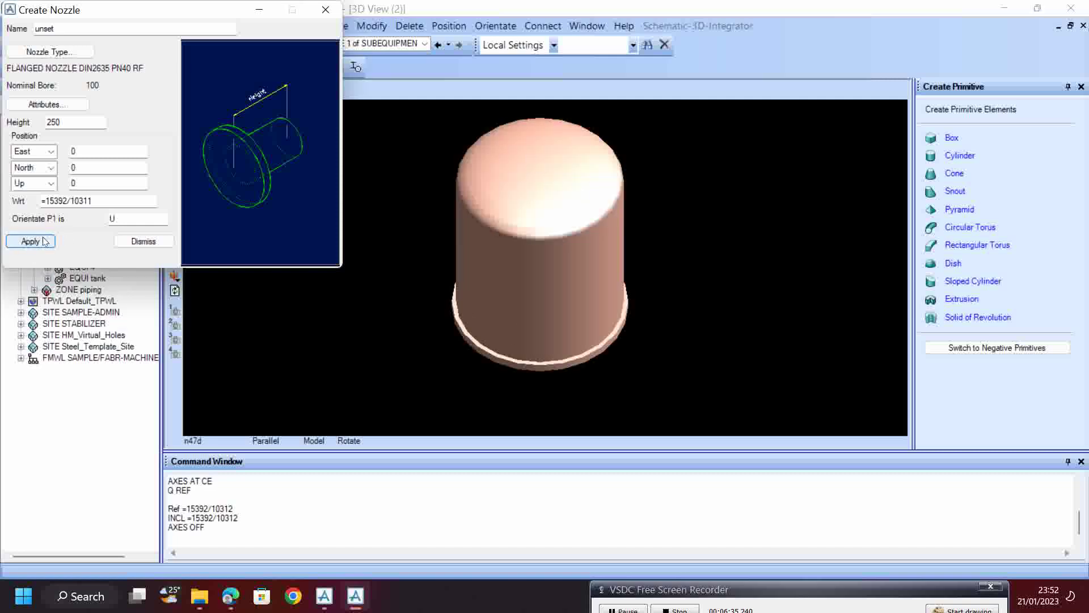
left_click(44, 242)
left_click_drag(119, 9, 250, 9)
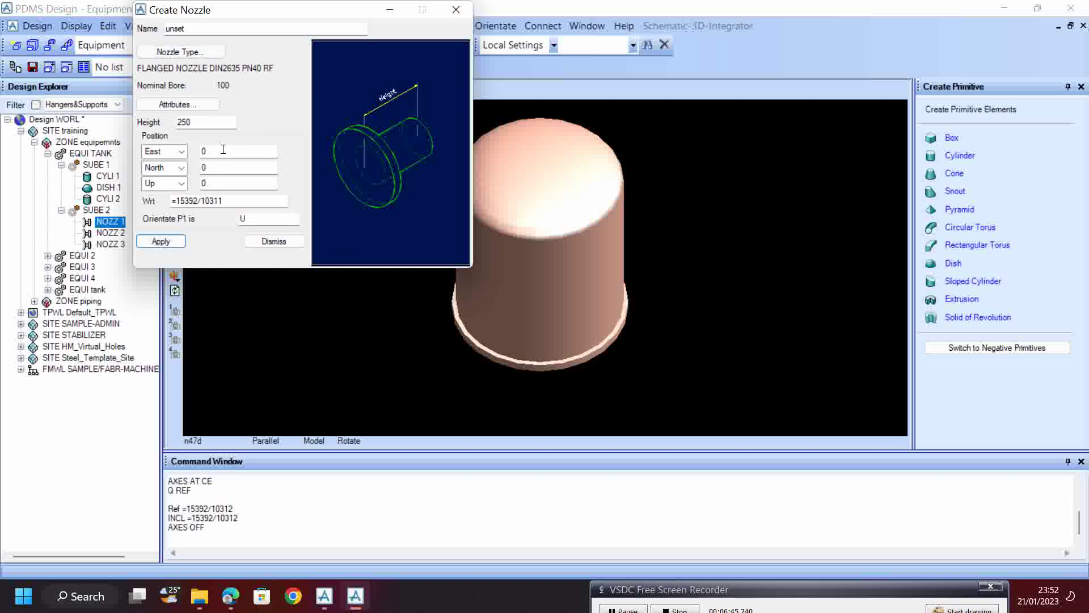
left_click(455, 10)
- Delete NOZZ 3 and NOZZ 2 from SUBE 2
left_click(111, 243)
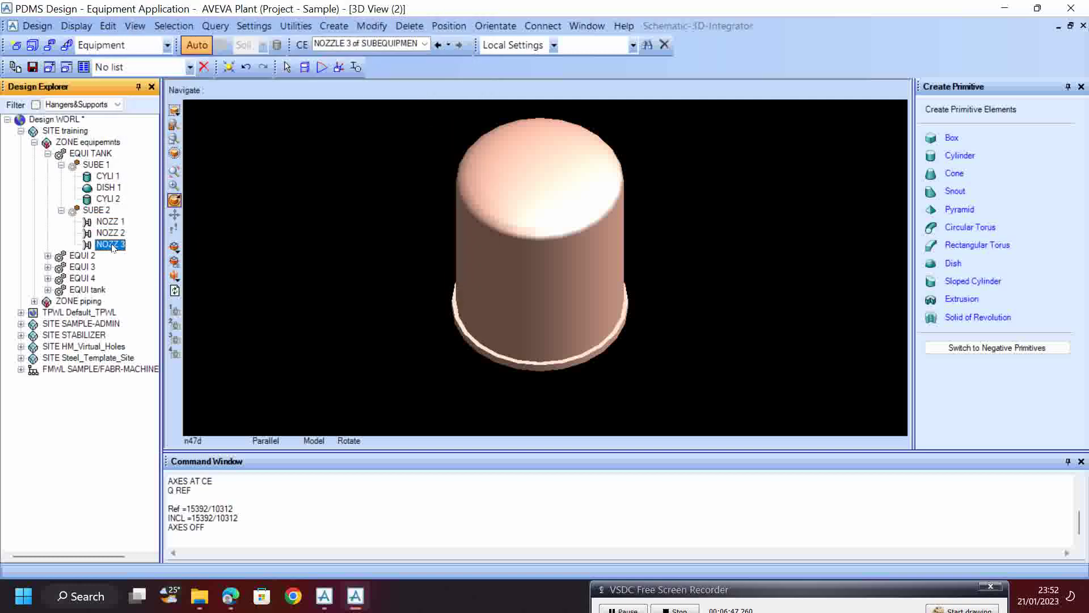
right_click(114, 247)
left_click(149, 313)
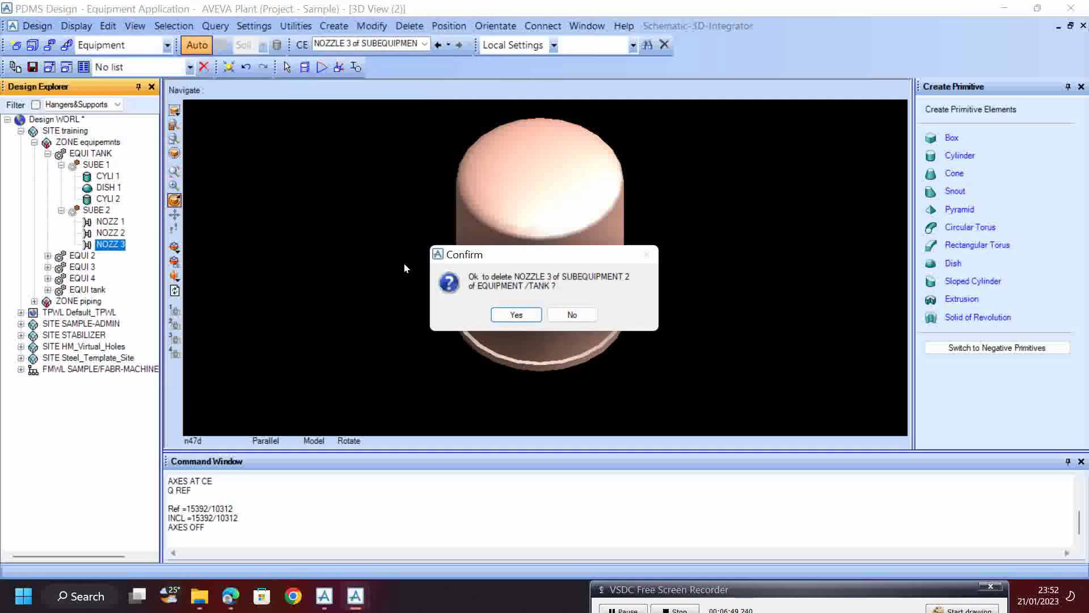
left_click(510, 315)
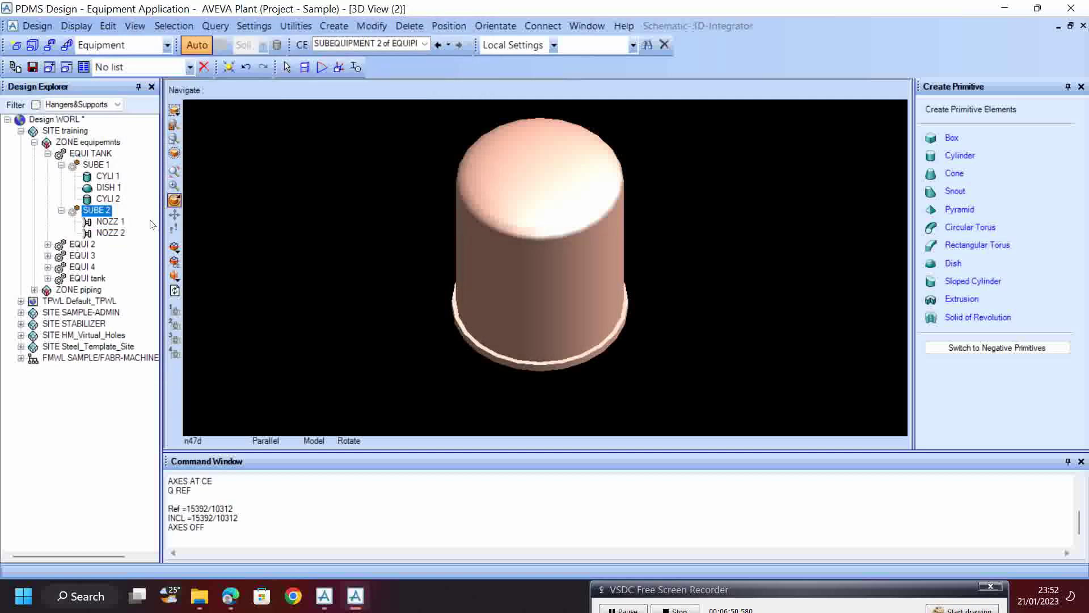
left_click(113, 233)
right_click(114, 235)
left_click(150, 304)
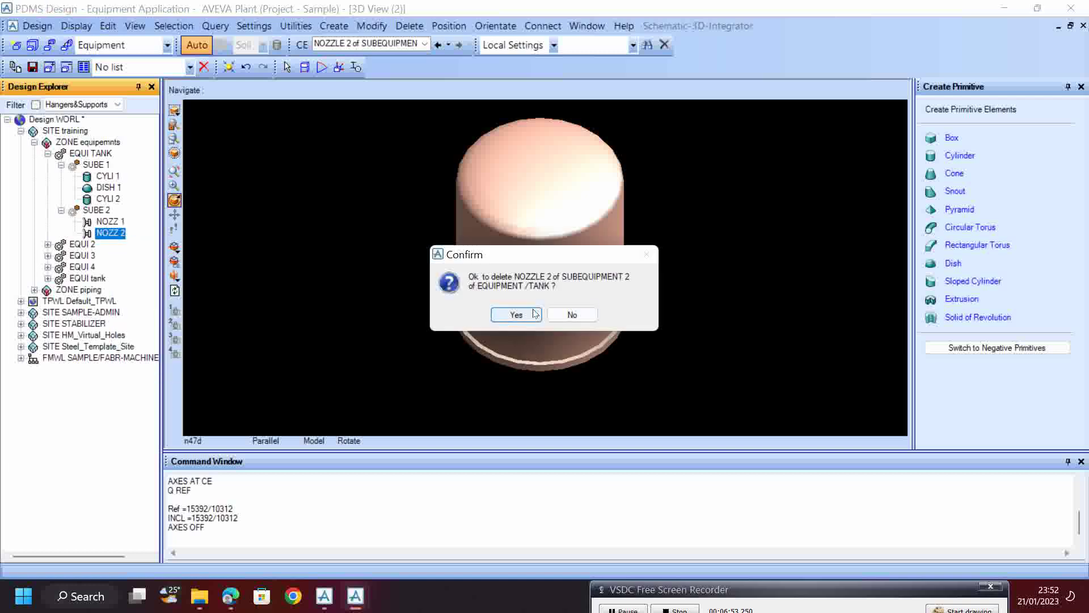
left_click(534, 314)
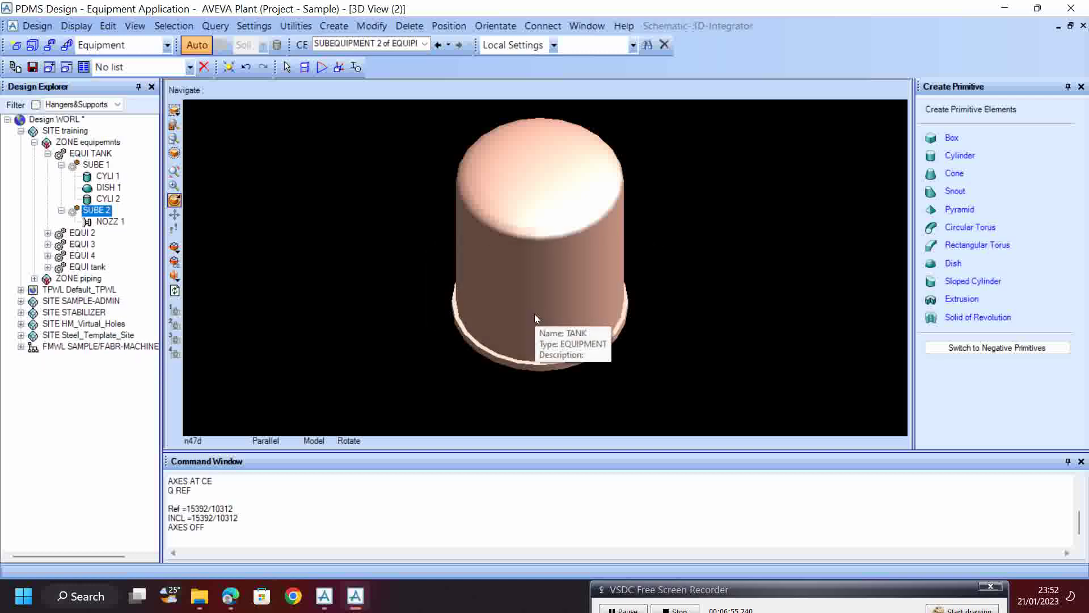
- Switch the tank's 3D view to wireframe display
key("F8")
scroll(535, 306, "up", 5)
left_click_drag(533, 333, 539, 288)
- Try to connect NOZZ 1 by ID point, picking the dish's apex as the point on the current item
left_click(118, 222)
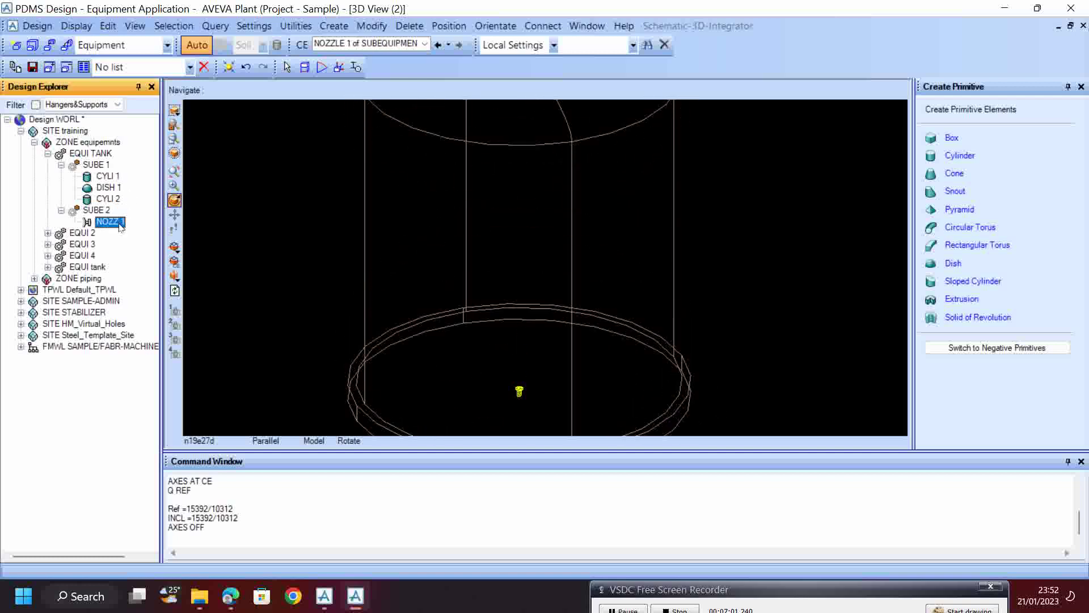
left_click(543, 26)
mouse_move(562, 44)
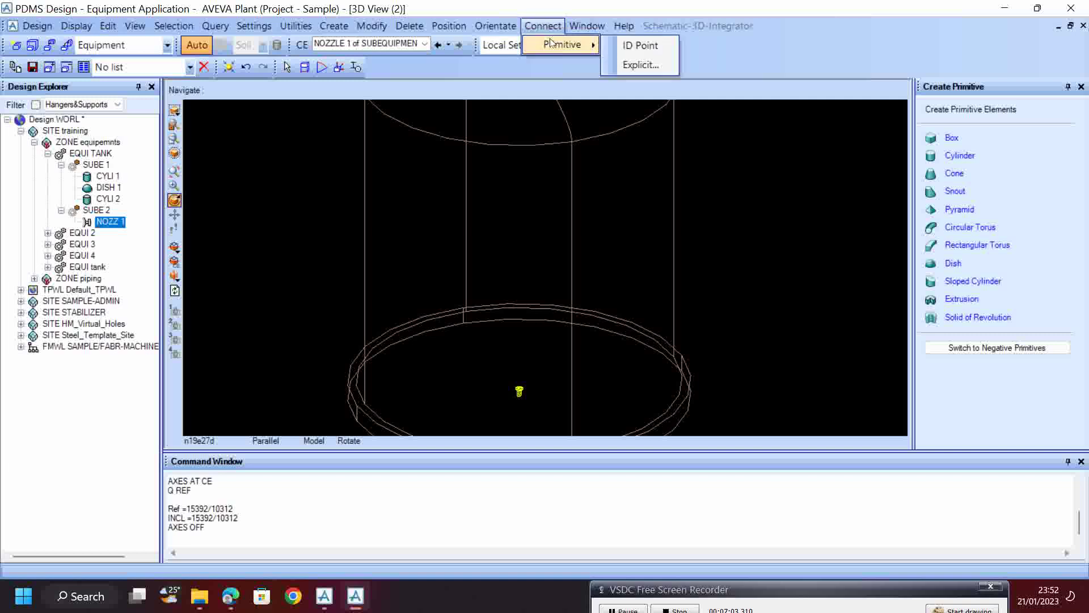
left_click(641, 45)
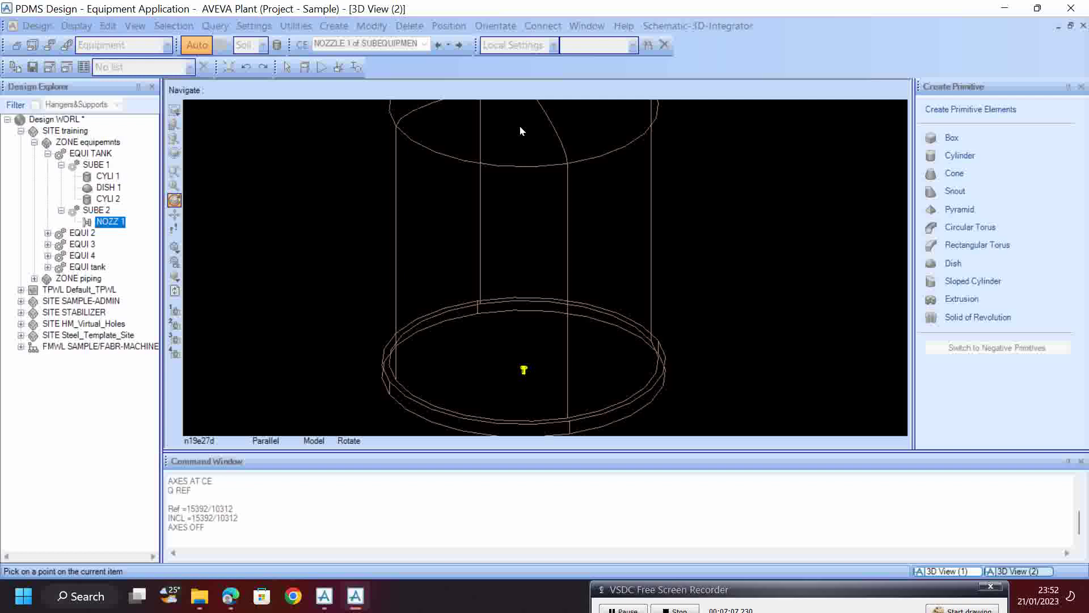
middle_click_drag(520, 131, 545, 185)
left_click(550, 222)
left_click(544, 314)
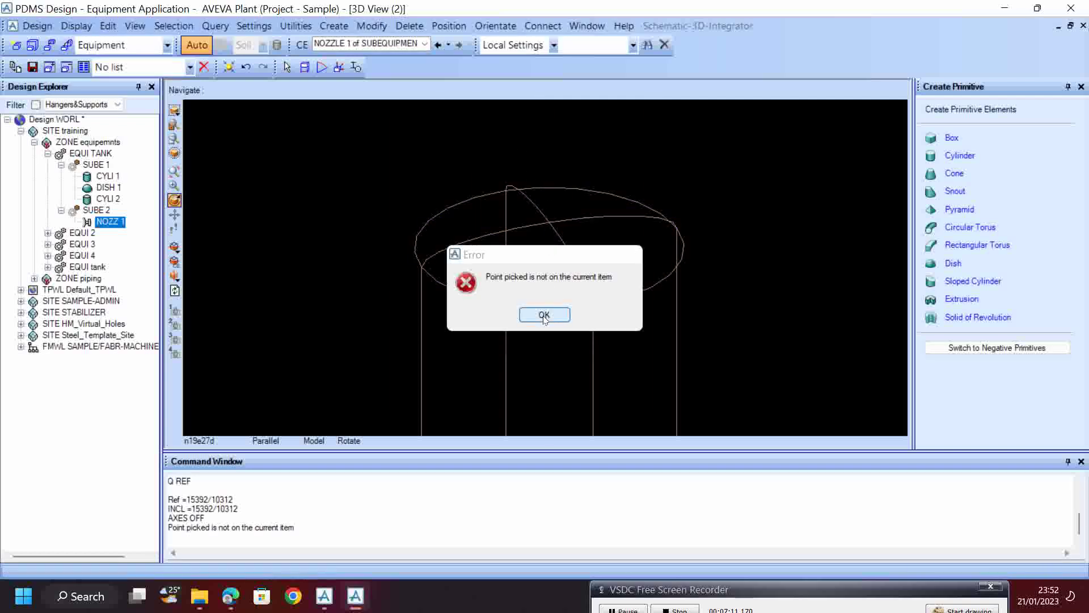
- Connect NOZZ 1 by ID point from the nozzle's base to the dish's apex and keep it at the new position
scroll(543, 437, "up", 5)
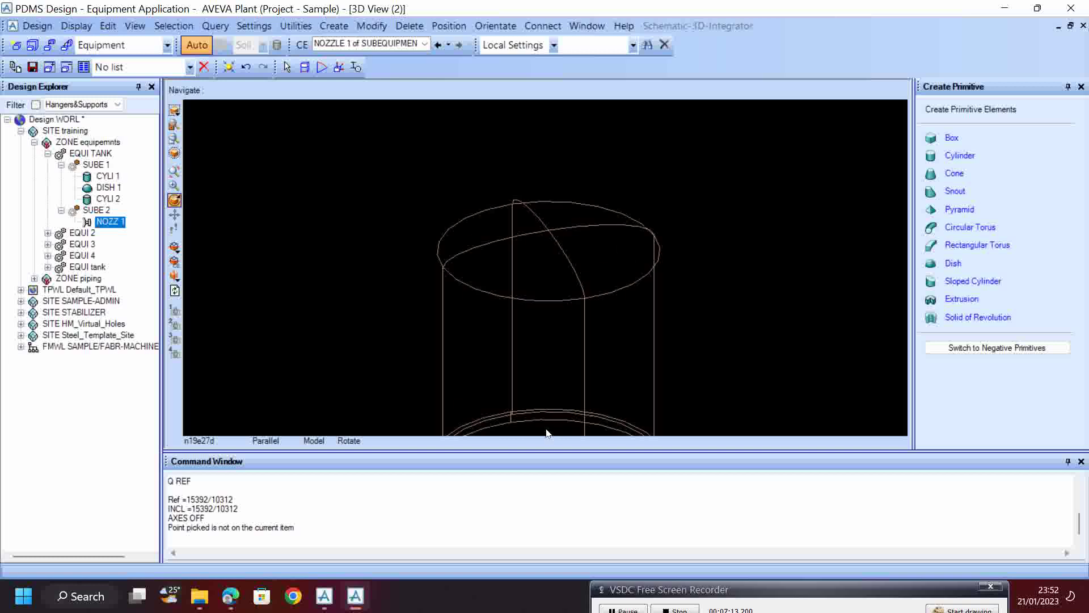
scroll(548, 418, "up", 5)
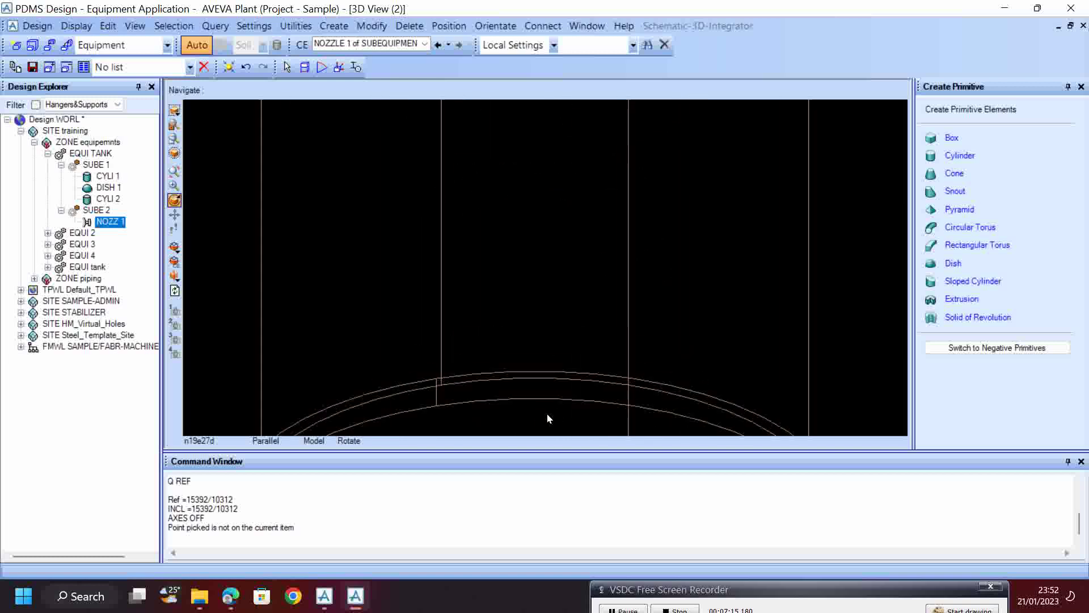
scroll(535, 390, "up", 4)
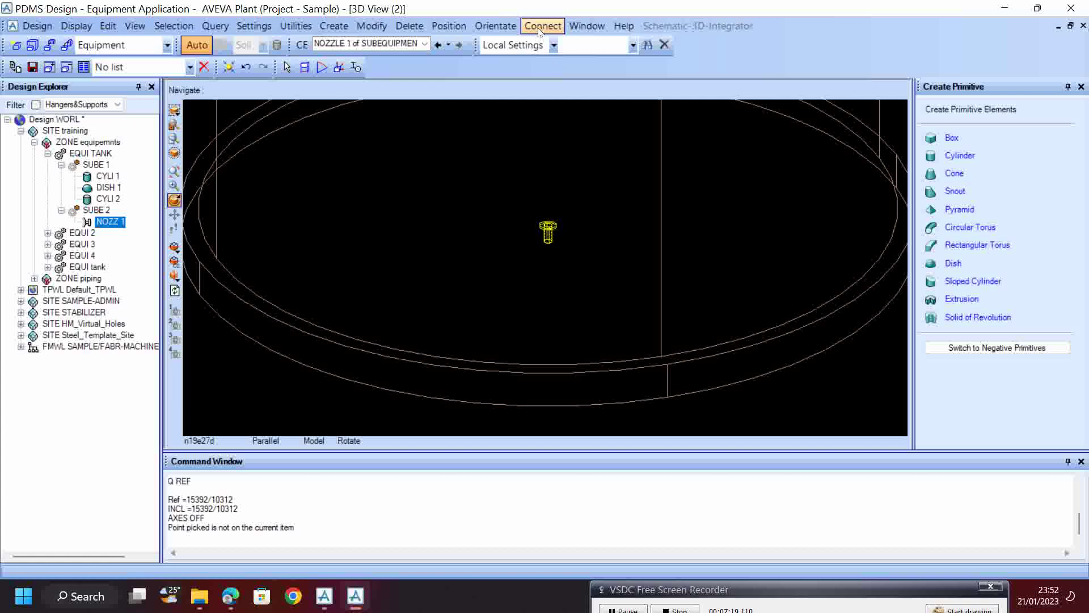
left_click(507, 28)
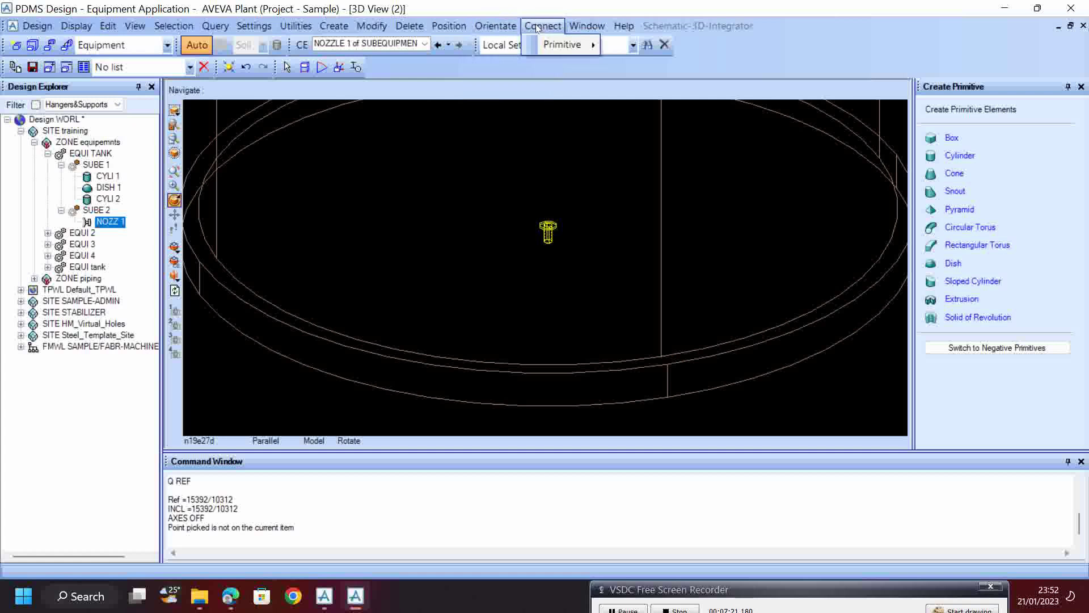
mouse_move(539, 25)
mouse_move(553, 45)
left_click(631, 48)
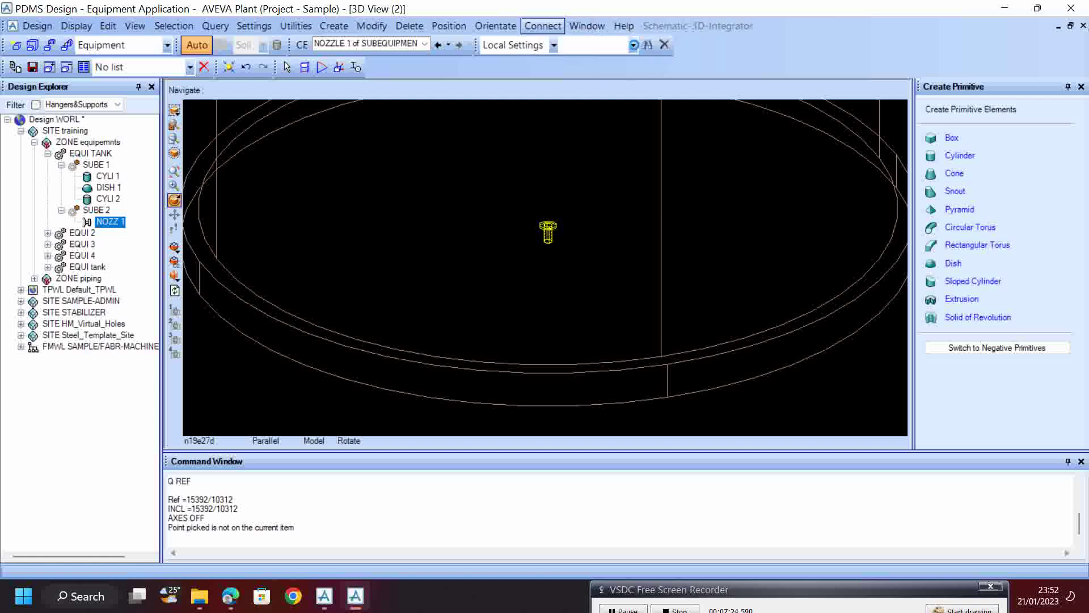
left_click(549, 242)
scroll(550, 195, "down", 3)
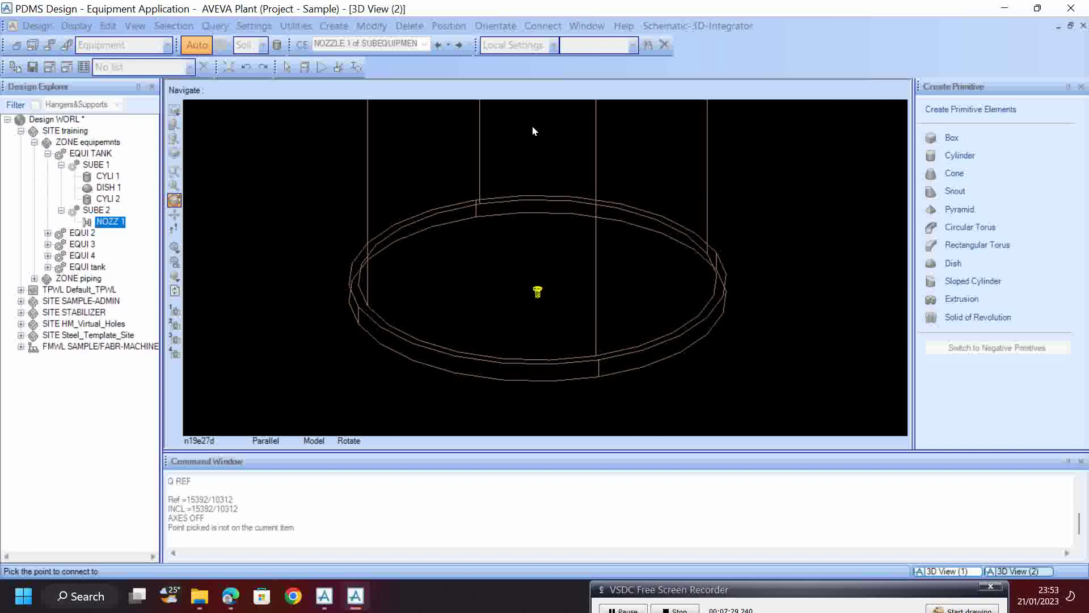
scroll(532, 148, "up", 4)
key("Up")
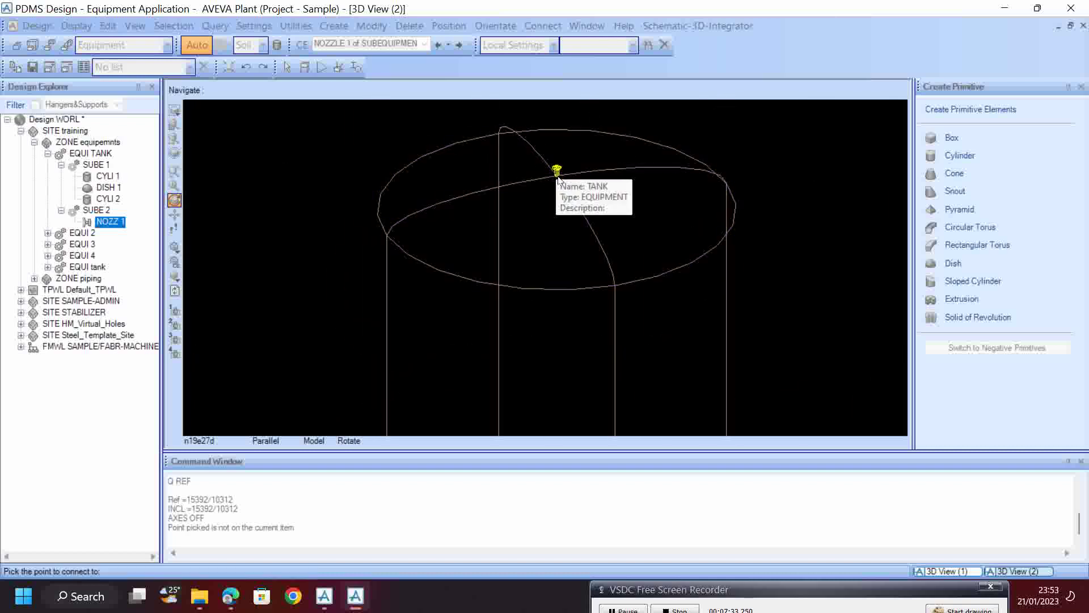
left_click(557, 176)
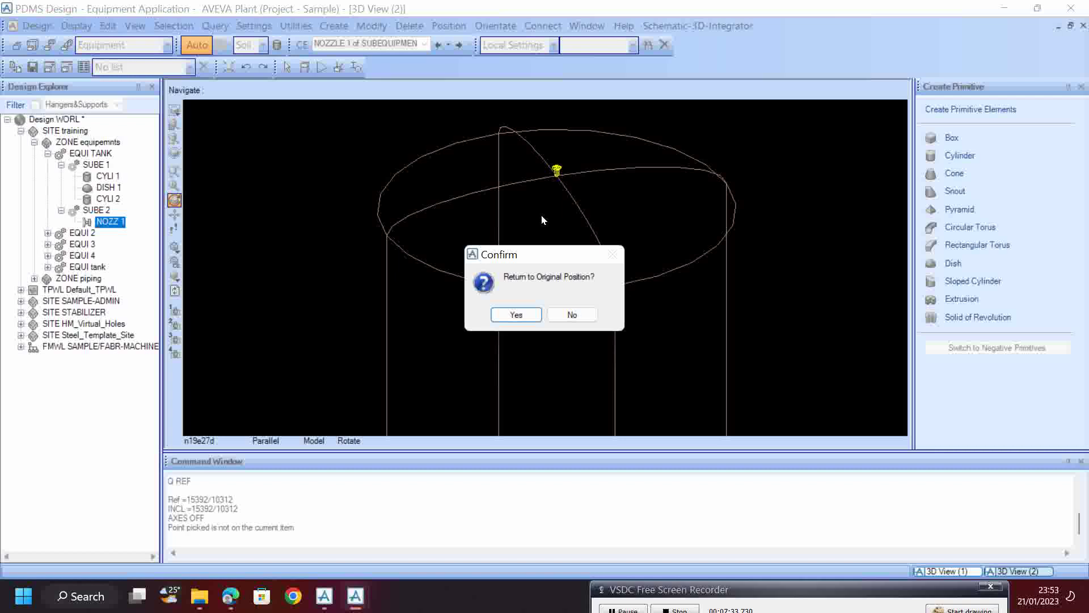
left_click(568, 313)
- Return the view to shaded display and examine the nozzle on top of the dished roof
scroll(571, 158, "up", 3)
scroll(572, 148, "down", 3)
middle_click_drag(574, 141, 549, 214)
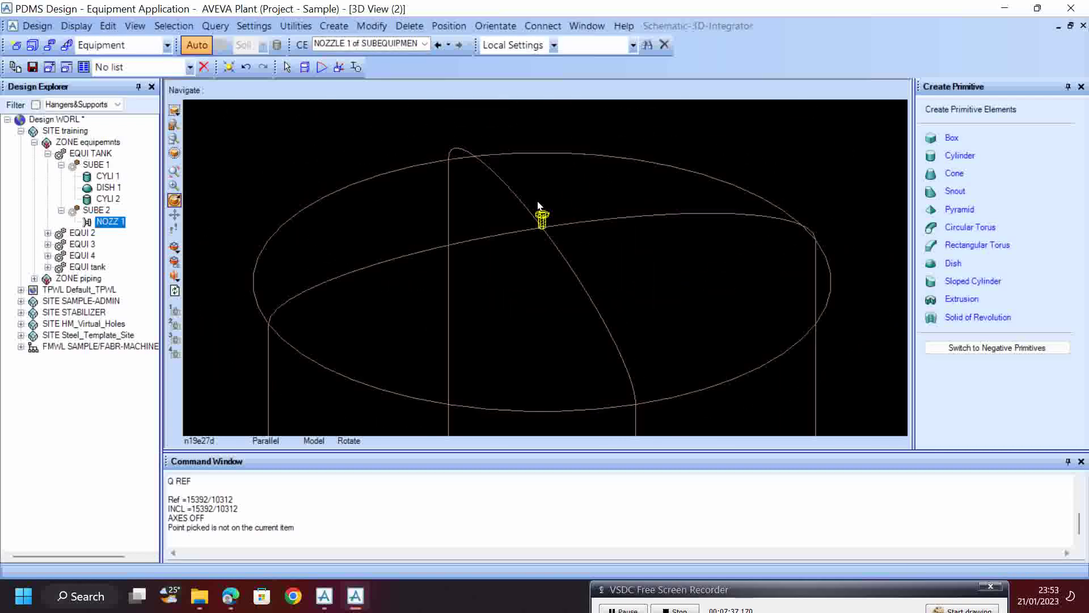
scroll(550, 214, "up", 5)
scroll(565, 187, "down", 3)
middle_click_drag(607, 187, 537, 354)
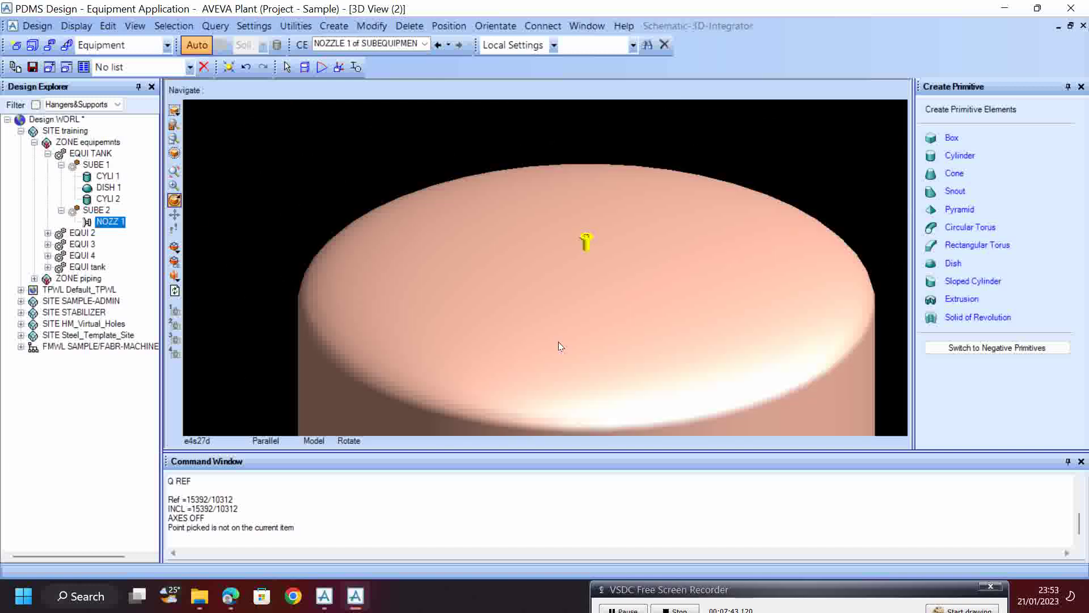
middle_click_drag(558, 341, 516, 270)
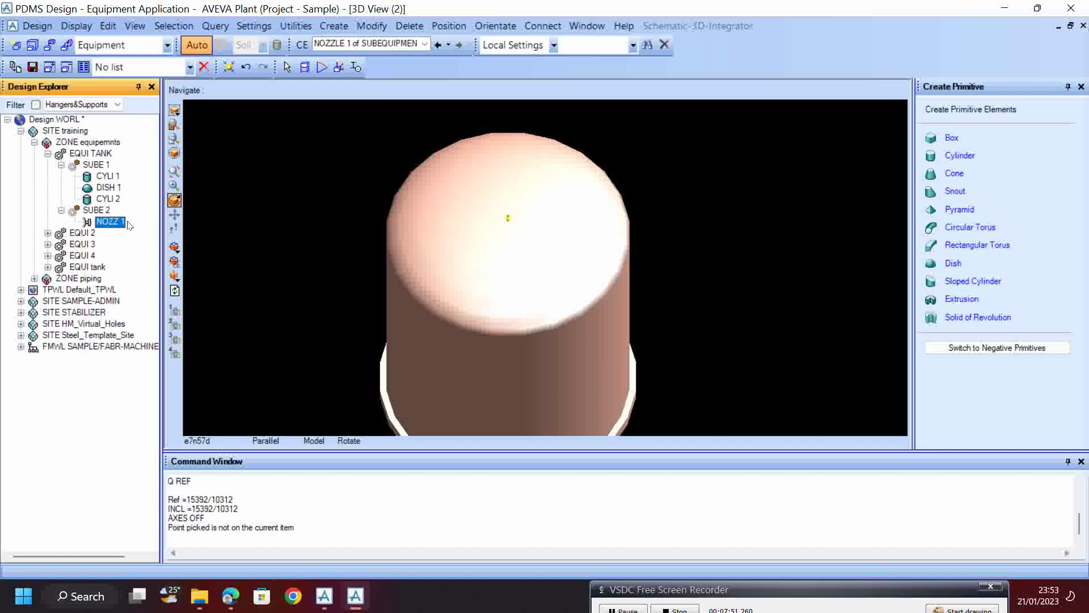
- Create a second flanged nozzle in SUBE 2, type DIN2635 PN40 RF with nominal bore 100, and set its height to 250
left_click(334, 26)
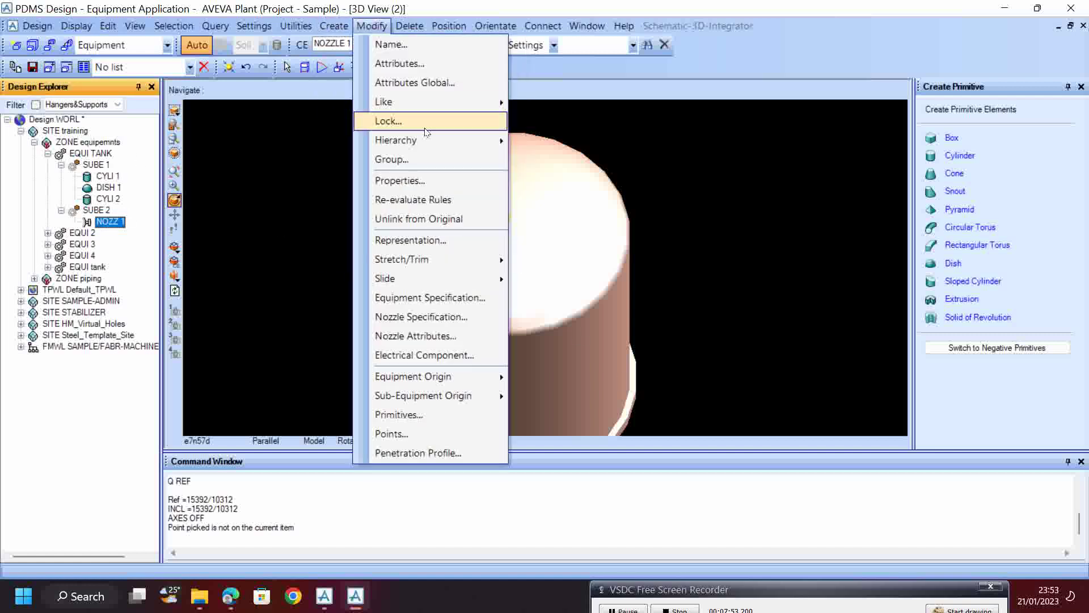
left_click(363, 181)
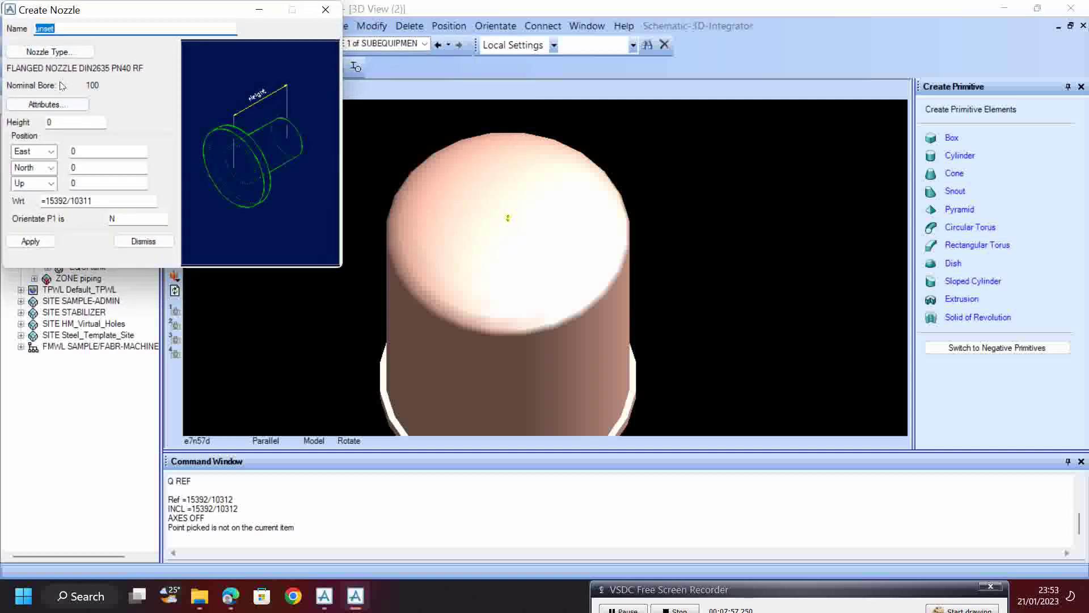
double_click(70, 124)
type("25")
key("Return")
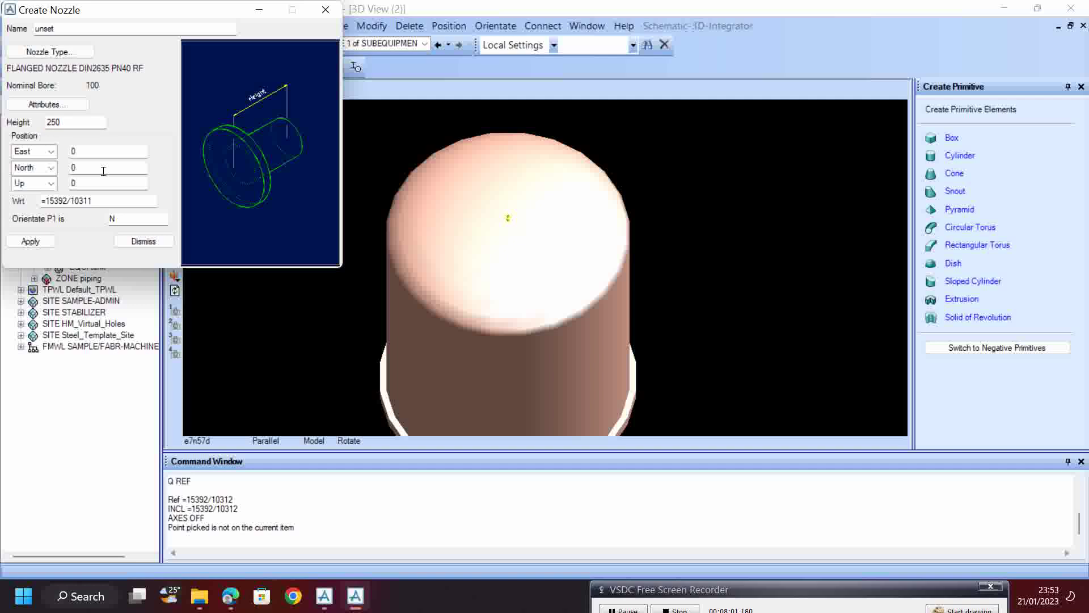
left_click(54, 244)
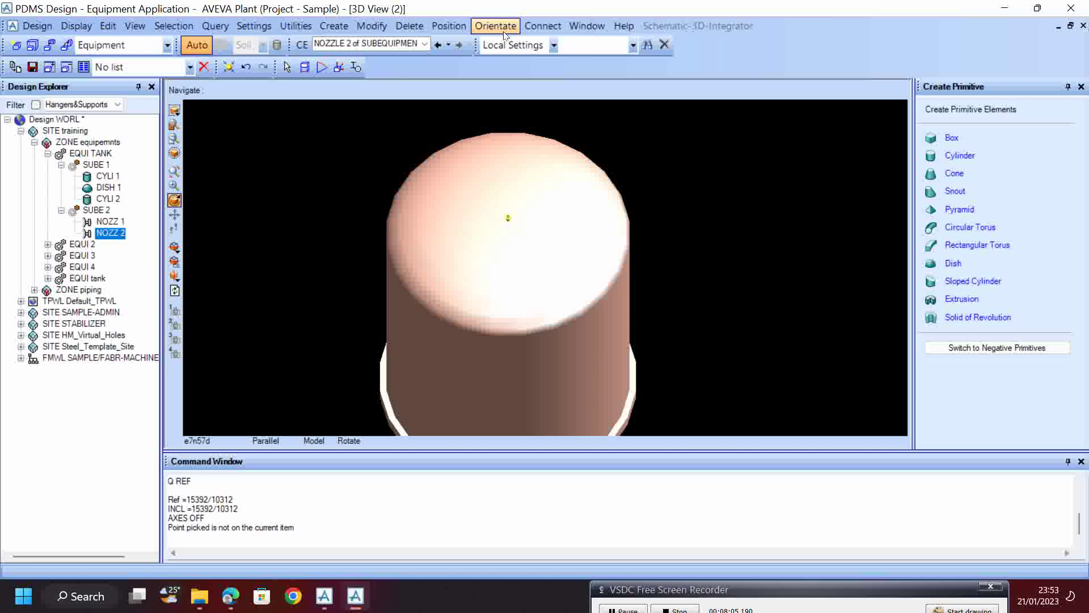
left_click(543, 25)
mouse_move(562, 45)
left_click(614, 53)
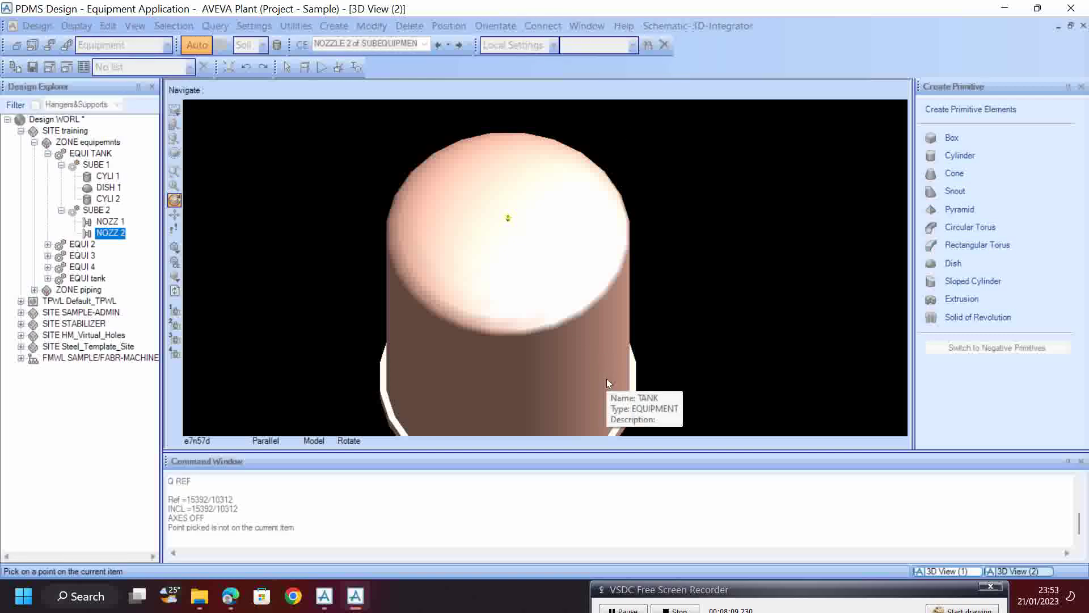
key("F8")
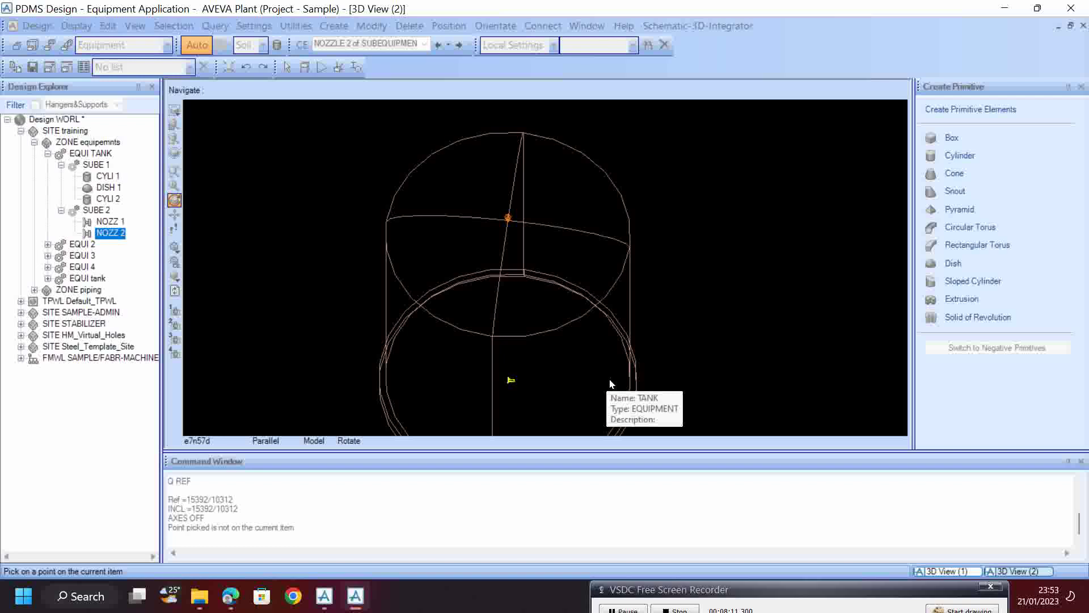
scroll(540, 378, "up", 4)
scroll(525, 384, "down", 3)
scroll(517, 436, "up", 3)
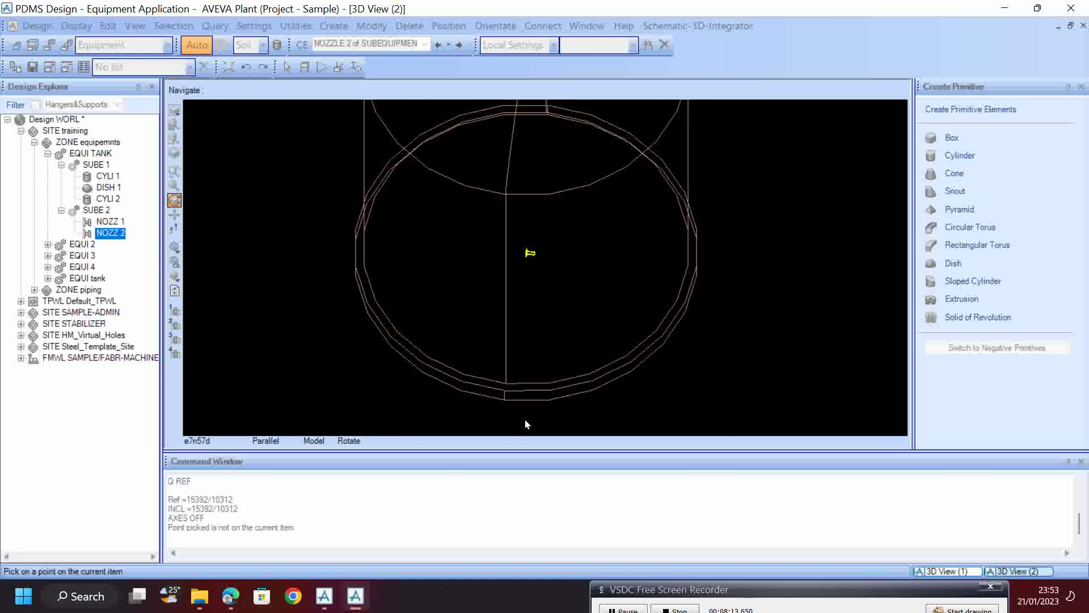
left_click(523, 246)
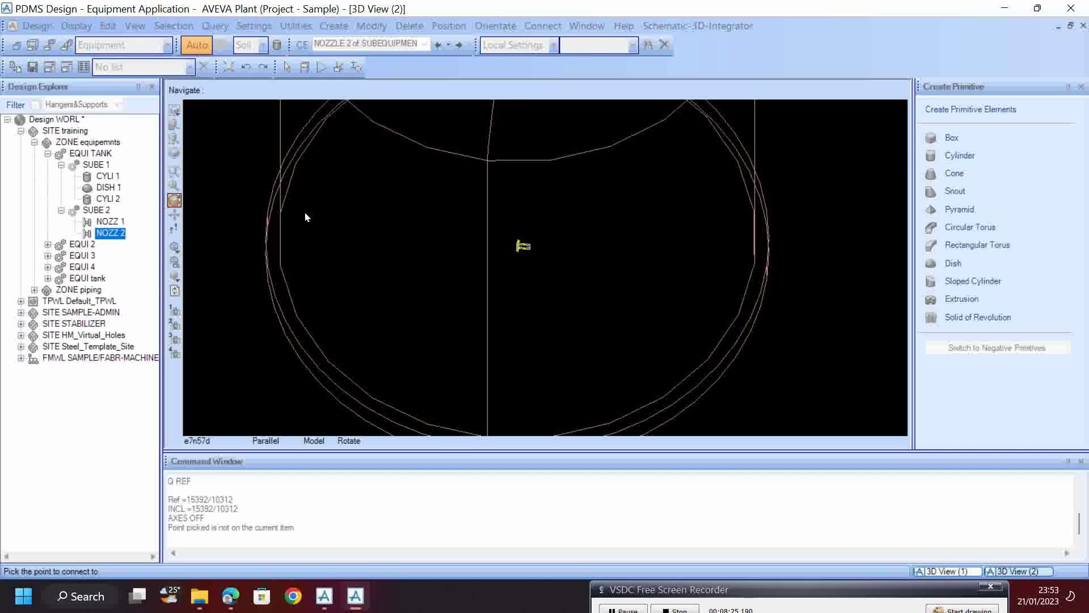
scroll(277, 230, "up", 2)
key("Left")
key("Left")
key("Left")
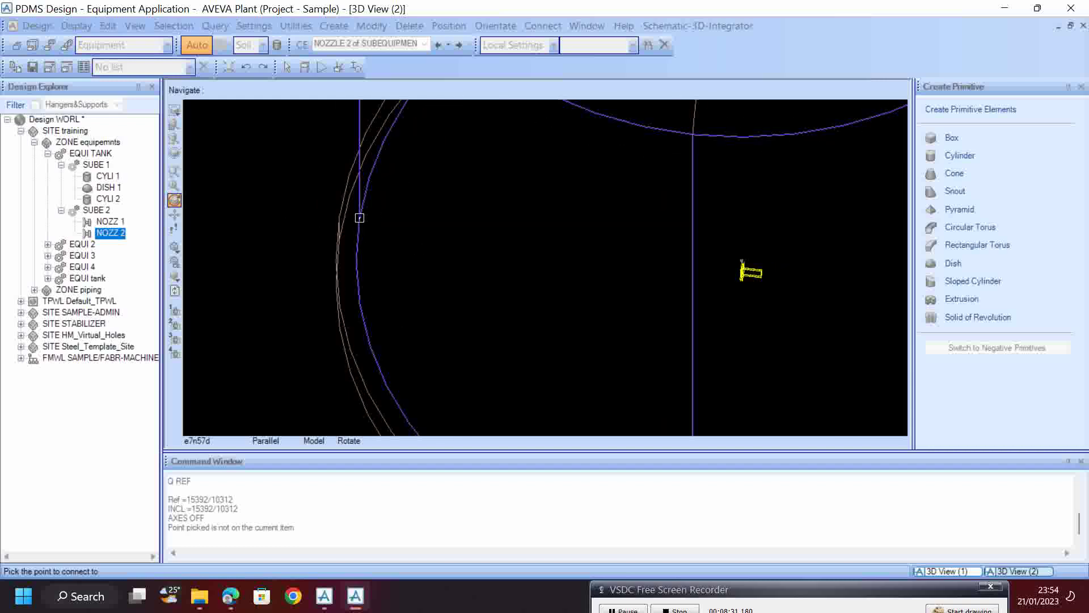
key("Left")
key("Left")
key("Left")
key("Left")
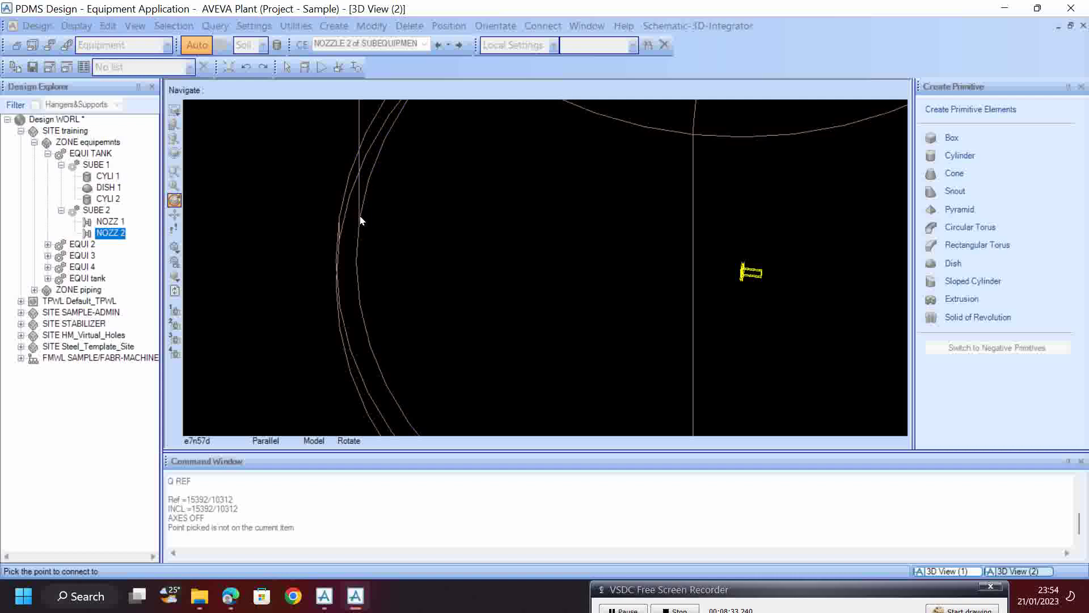
key("Left")
key("Left")
key("Left")
key("Left")
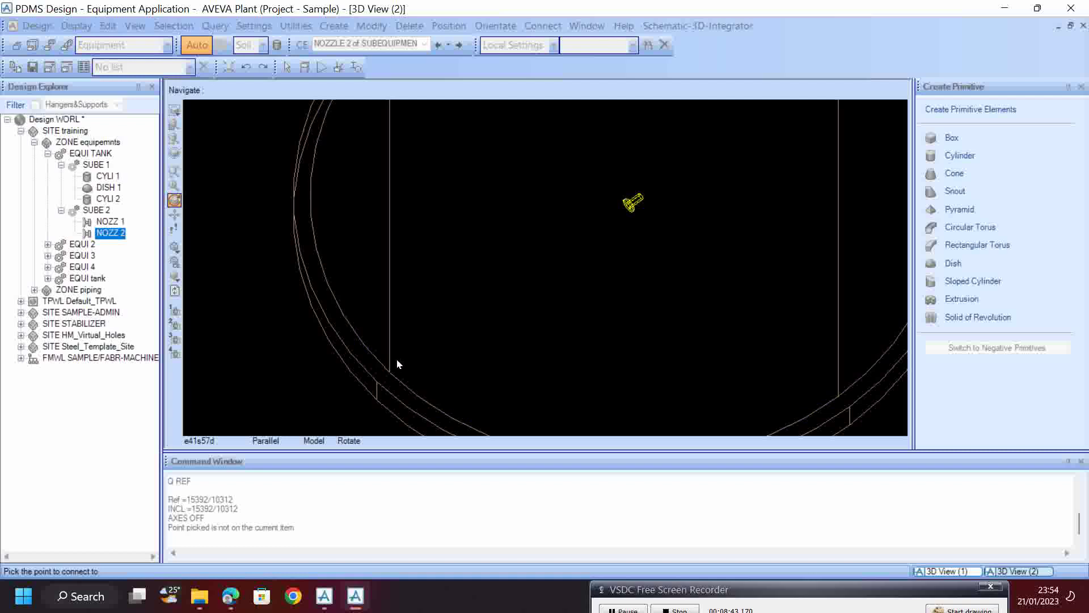
middle_click_drag(398, 365, 403, 362)
middle_click_drag(682, 192, 465, 247)
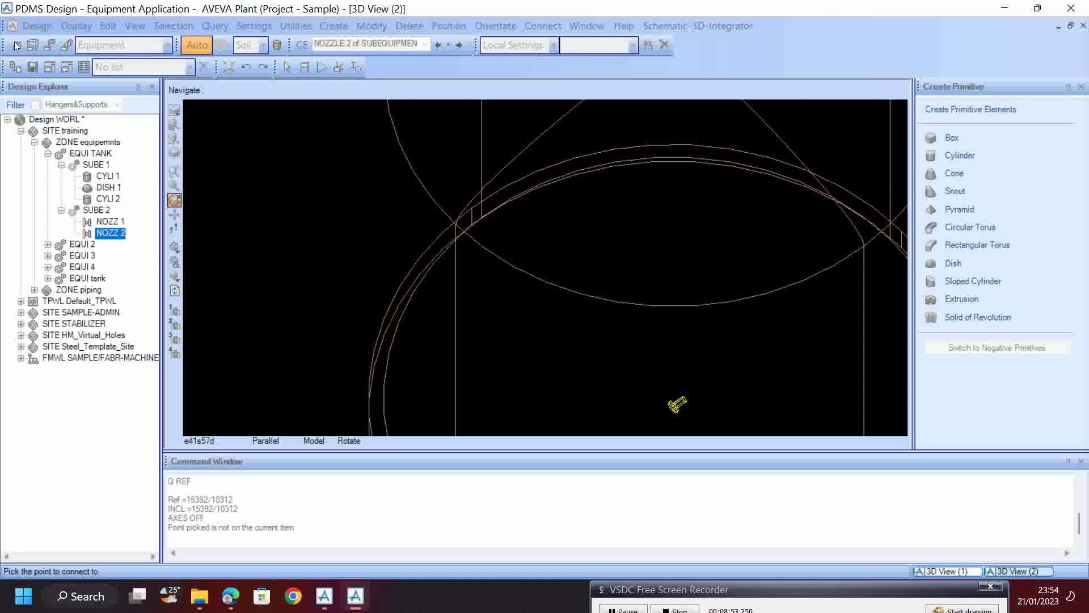
left_click(406, 163)
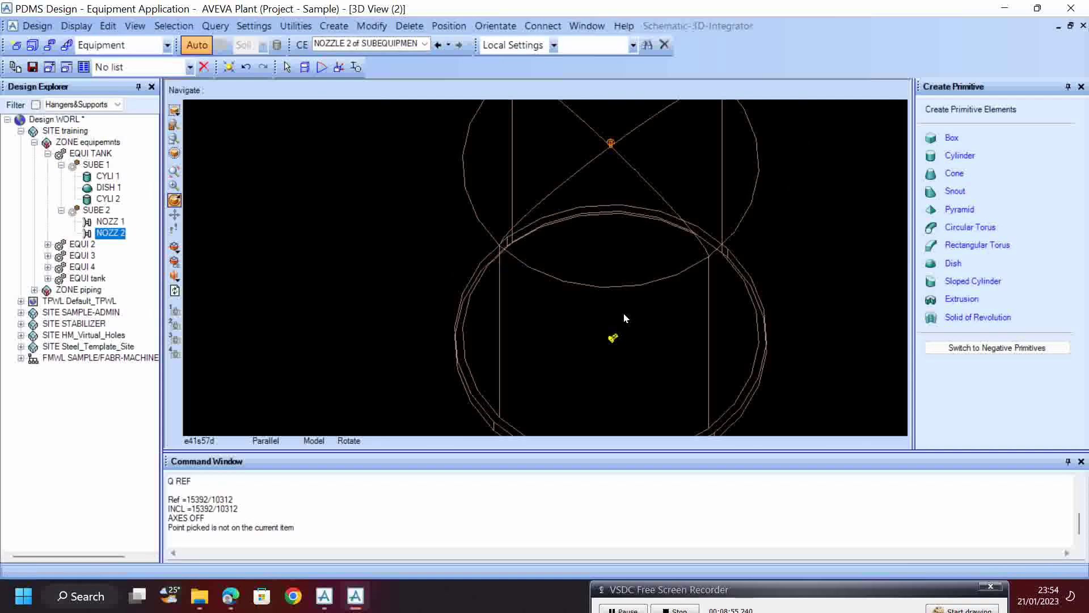
- Show the axes at the current element NOZZ 2 and move the nozzle by N 4750 towards the tank shell
middle_click_drag(615, 373, 546, 305)
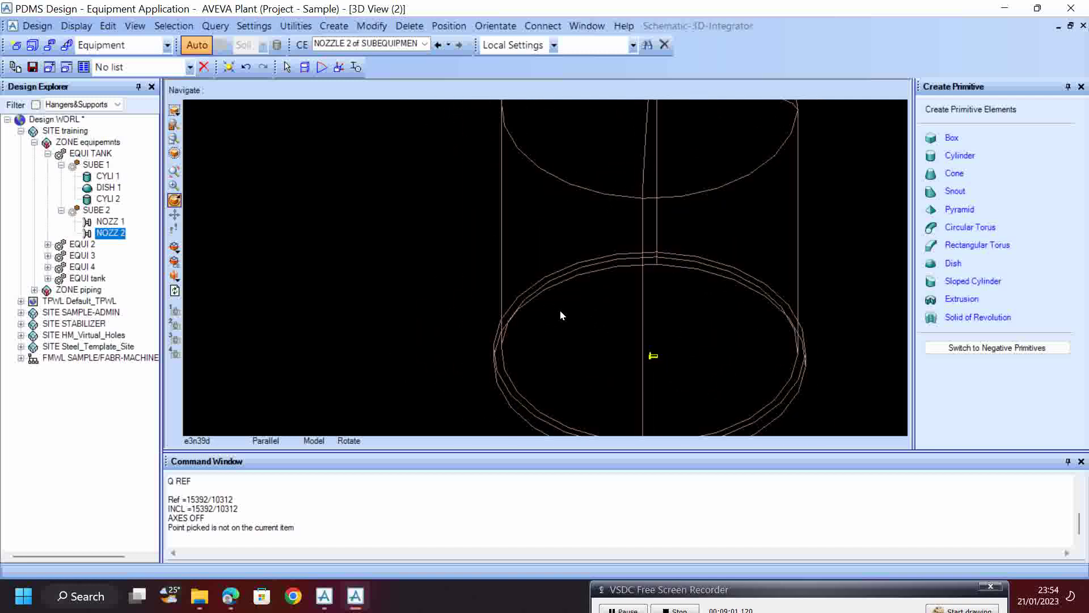
left_click(197, 533)
type("AXES AT CE")
key("Return")
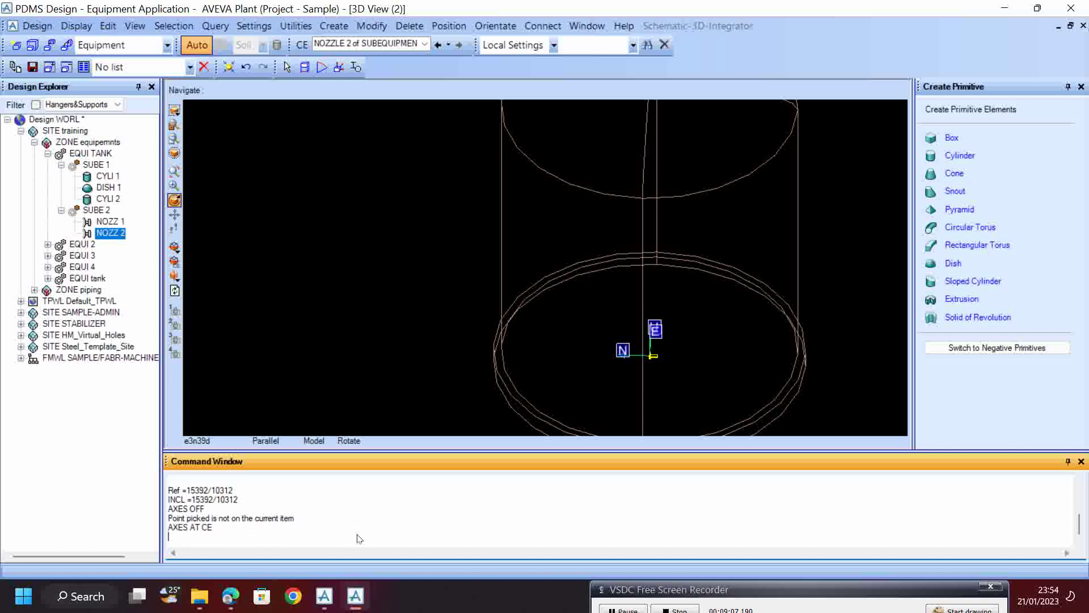
left_click(234, 534)
type("BY N 4750")
key("Return")
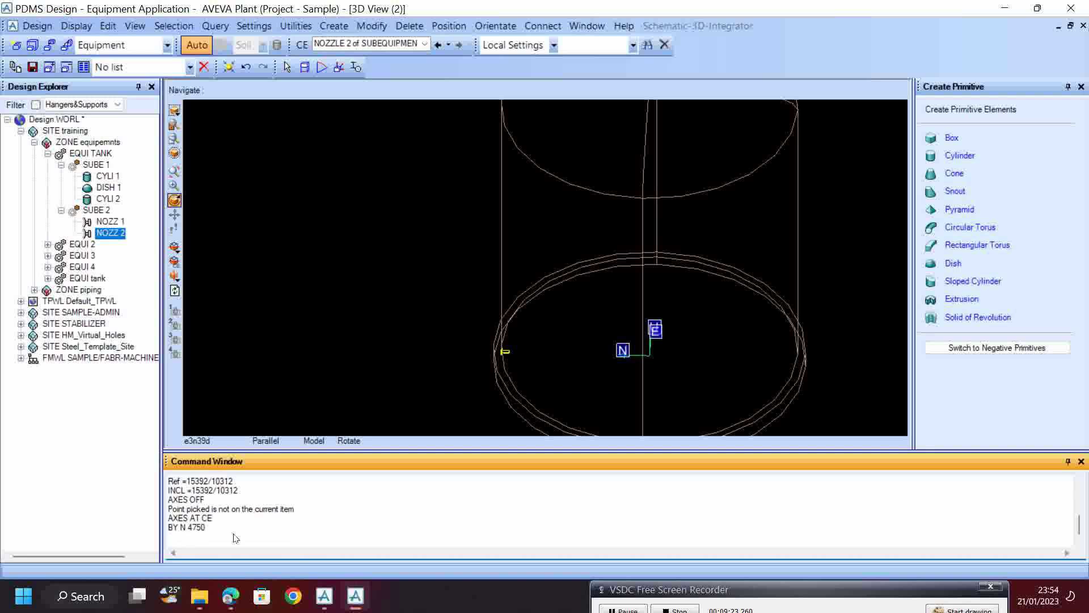
- Move NOZZ 2 by another N 200 and raise it by U 500 so it sits through the shell above the base
scroll(514, 405, "up", 2)
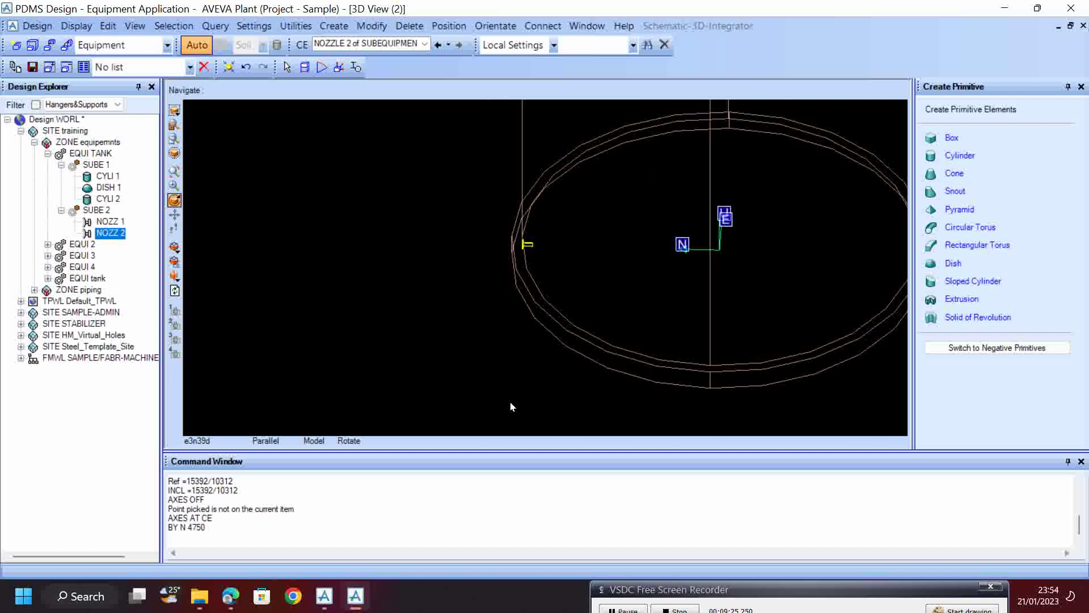
scroll(572, 256, "up", 2)
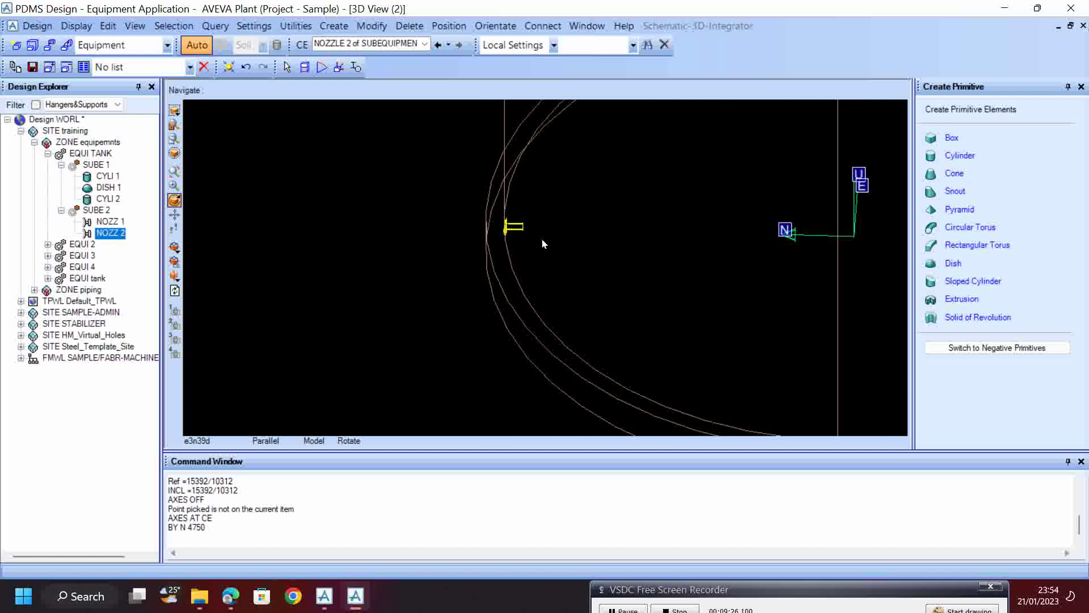
left_click(233, 528)
key("Up")
key("BackSpace")
key("BackSpace")
key("BackSpace")
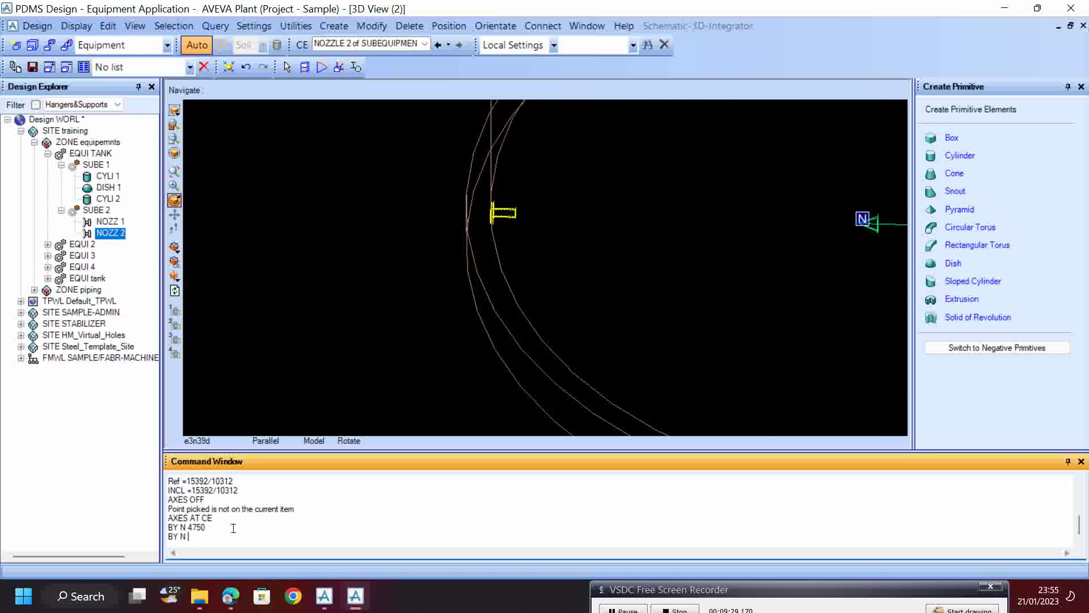
type("200")
key("Return")
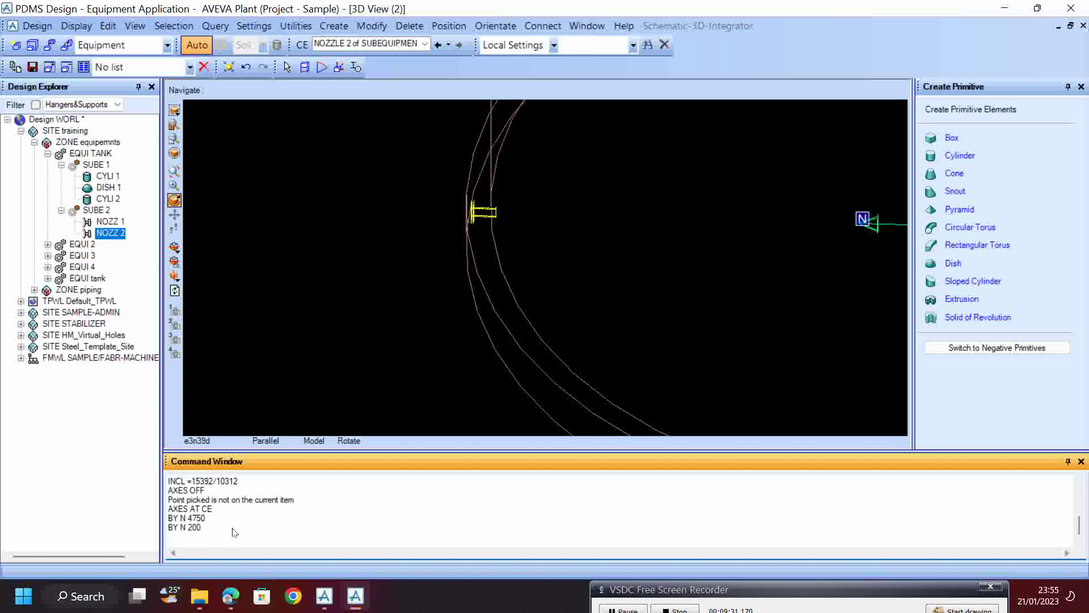
type("BY U 500")
key("Return")
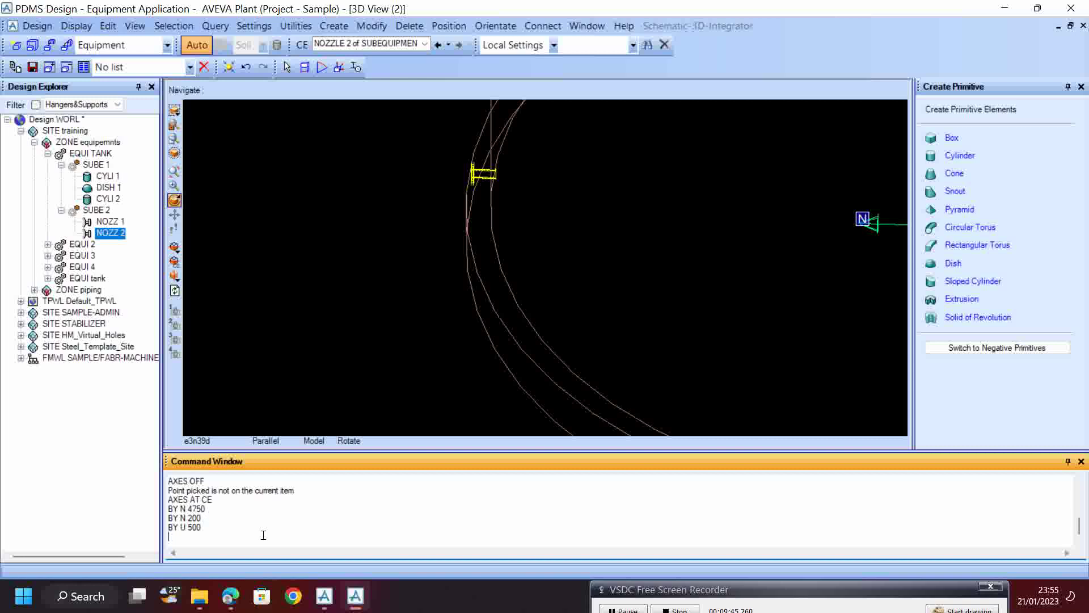
- Return the tank's view to shaded display and save the work
middle_click_drag(462, 355, 556, 206)
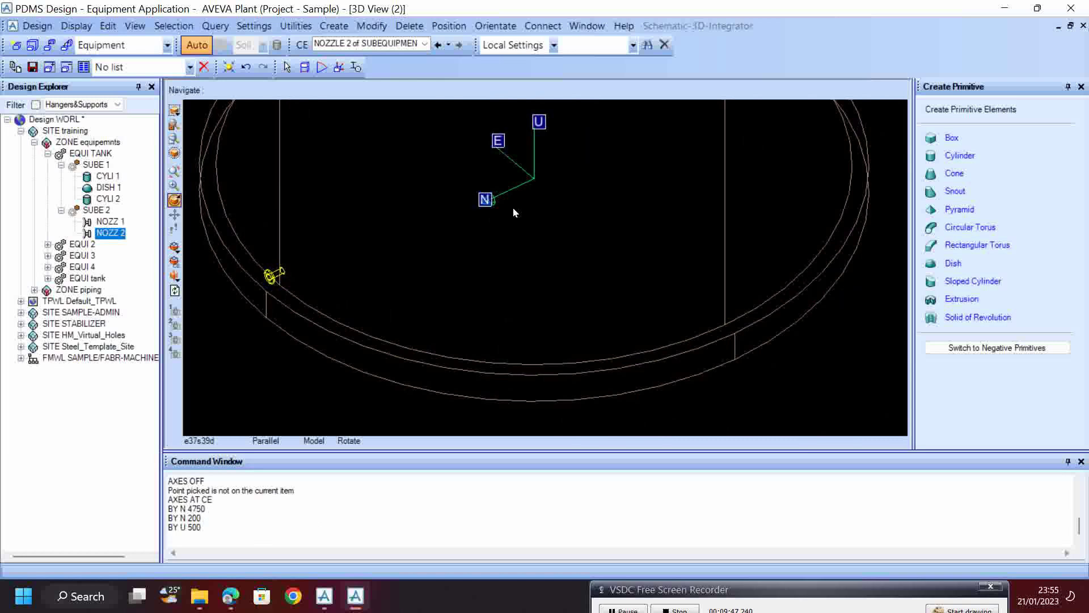
middle_click(347, 281)
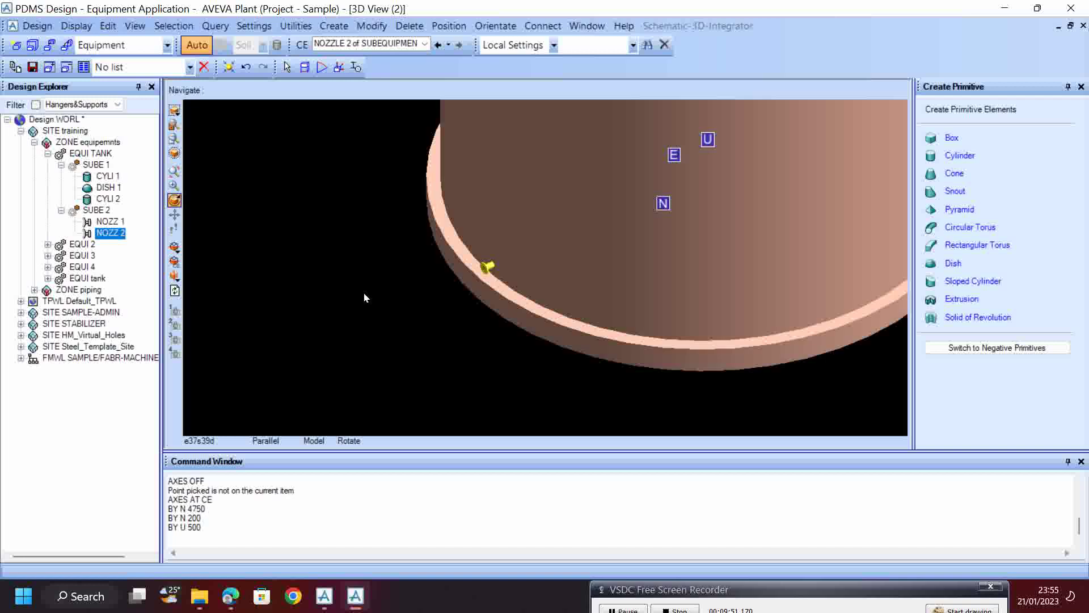
scroll(679, 210, "down", 5)
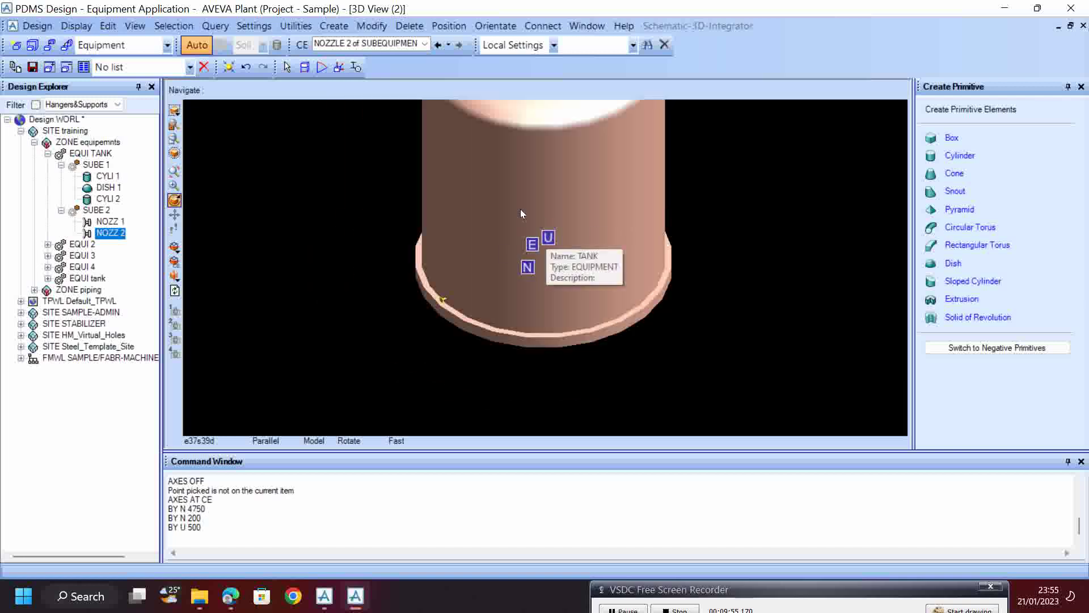
left_click(33, 68)
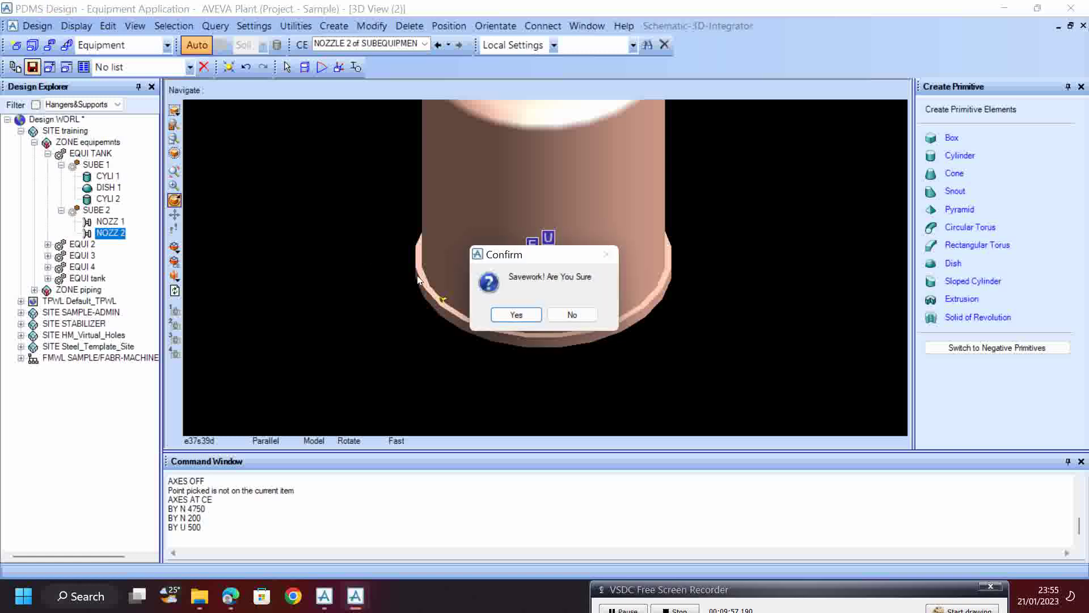
left_click(532, 316)
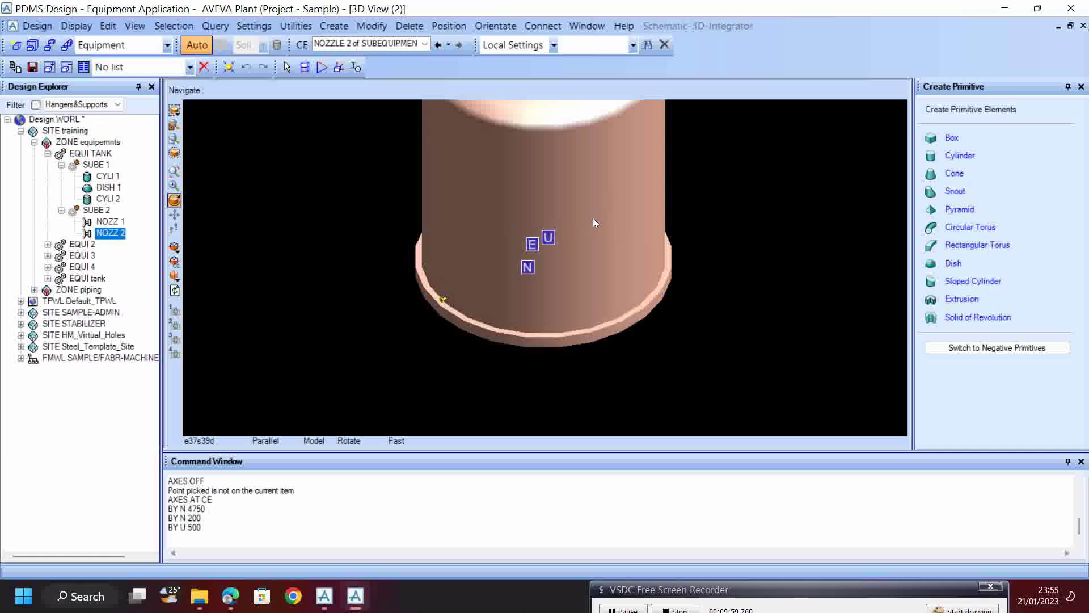
key("Left")
key("Left")
key("Left")
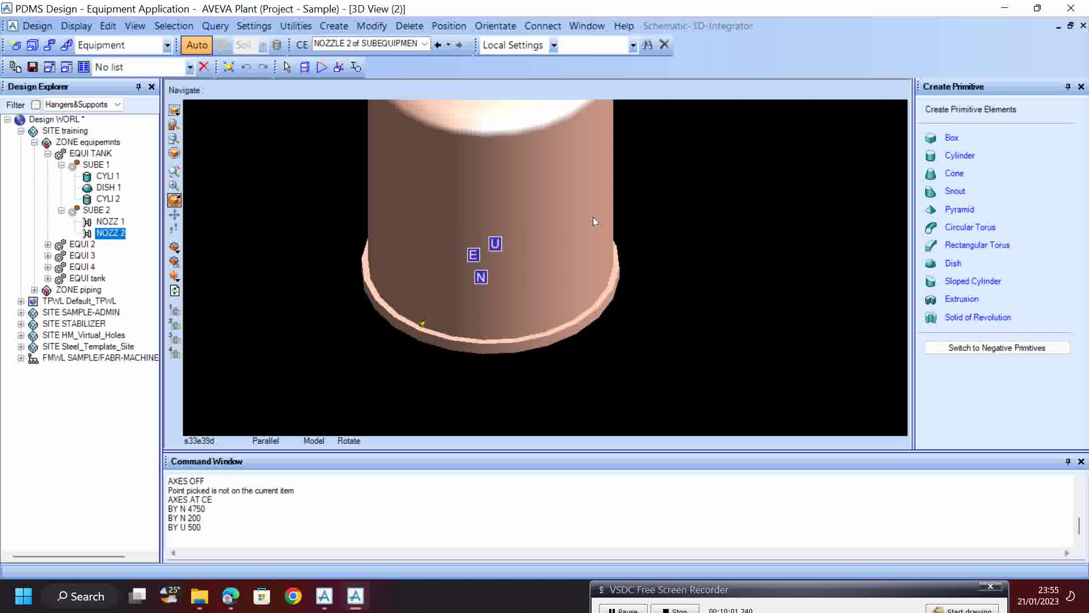
key("Left")
key("Left")
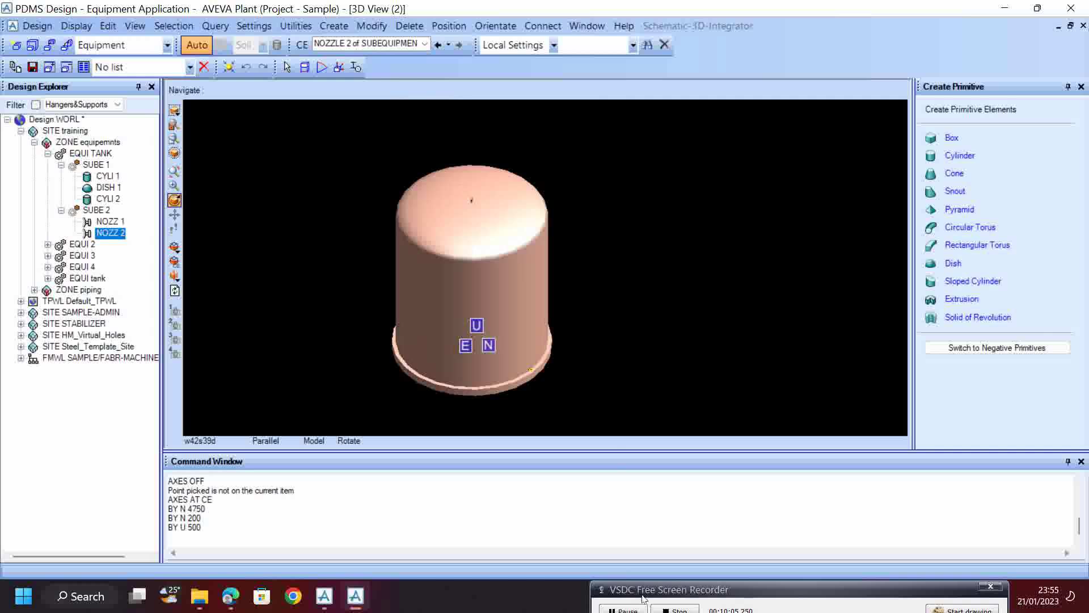
mouse_move(644, 598)
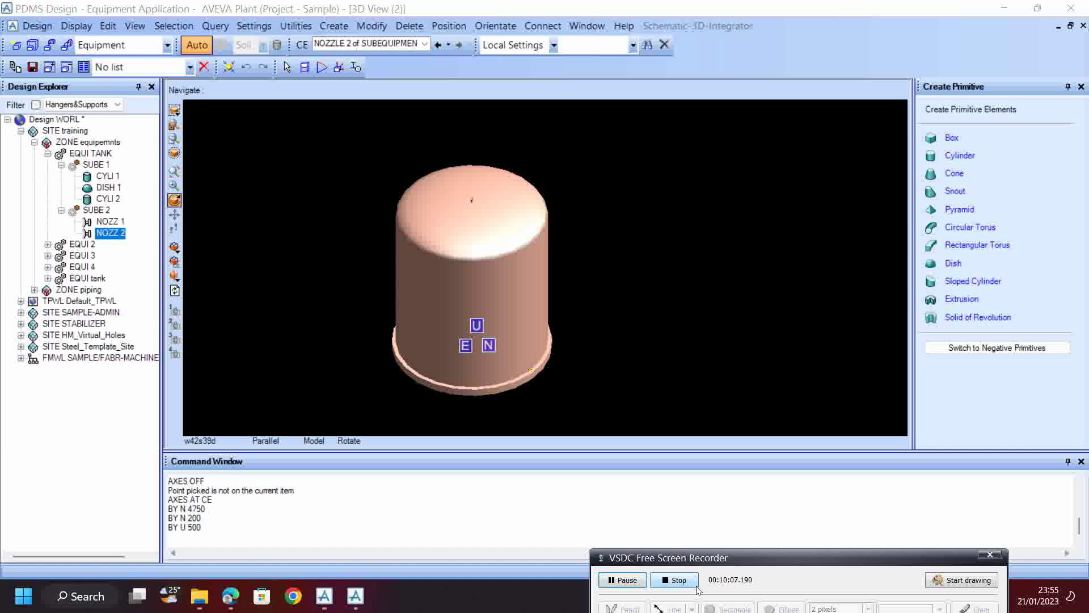